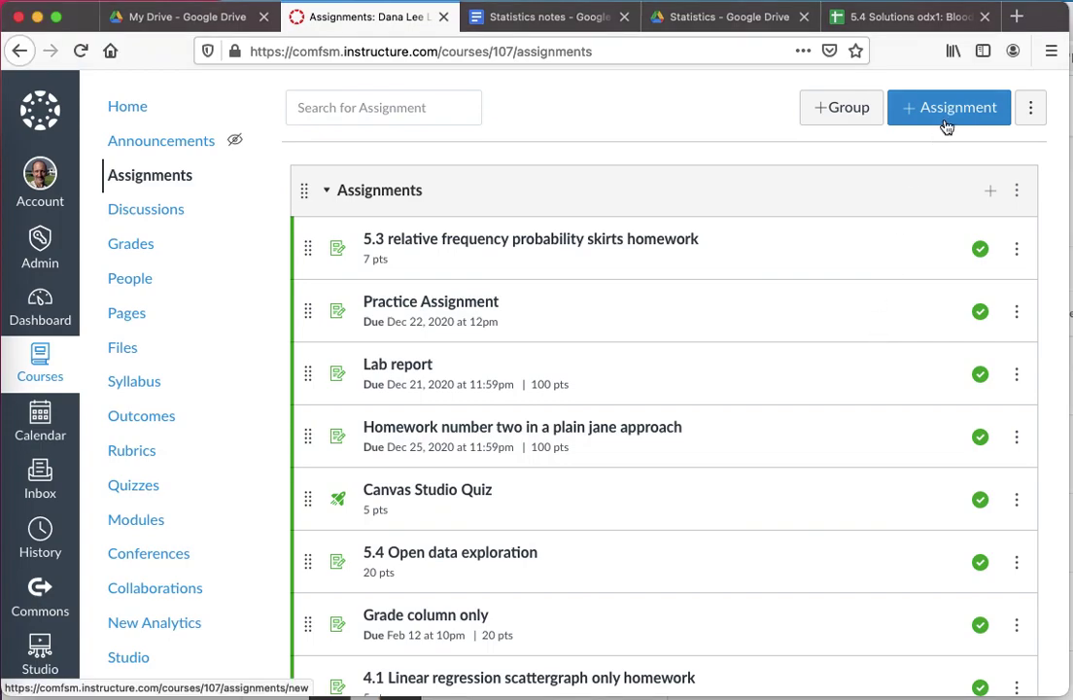
Step: Create a new assignment named "Lab report" and enter "Description" as its description text
click(947, 121)
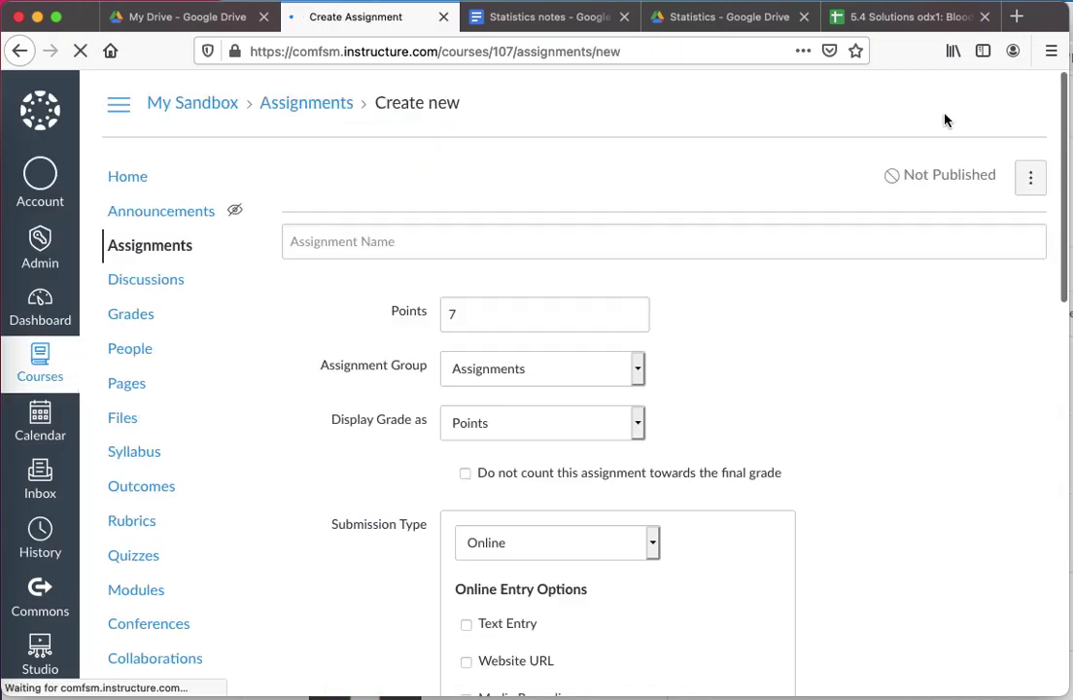
click(763, 241)
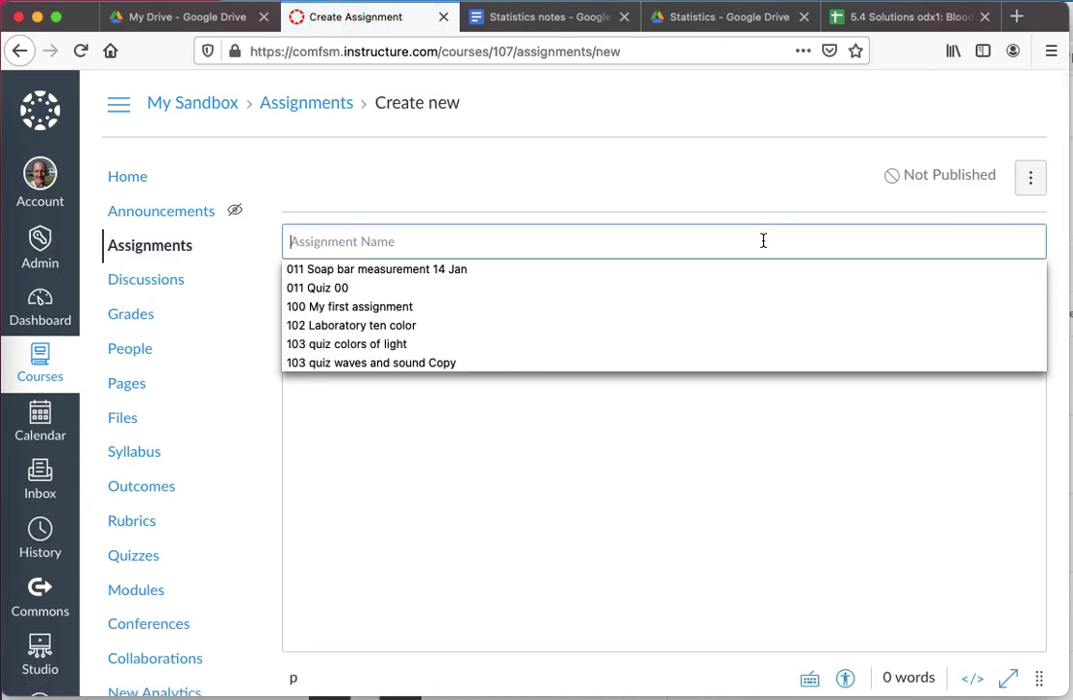
text(Lab report)
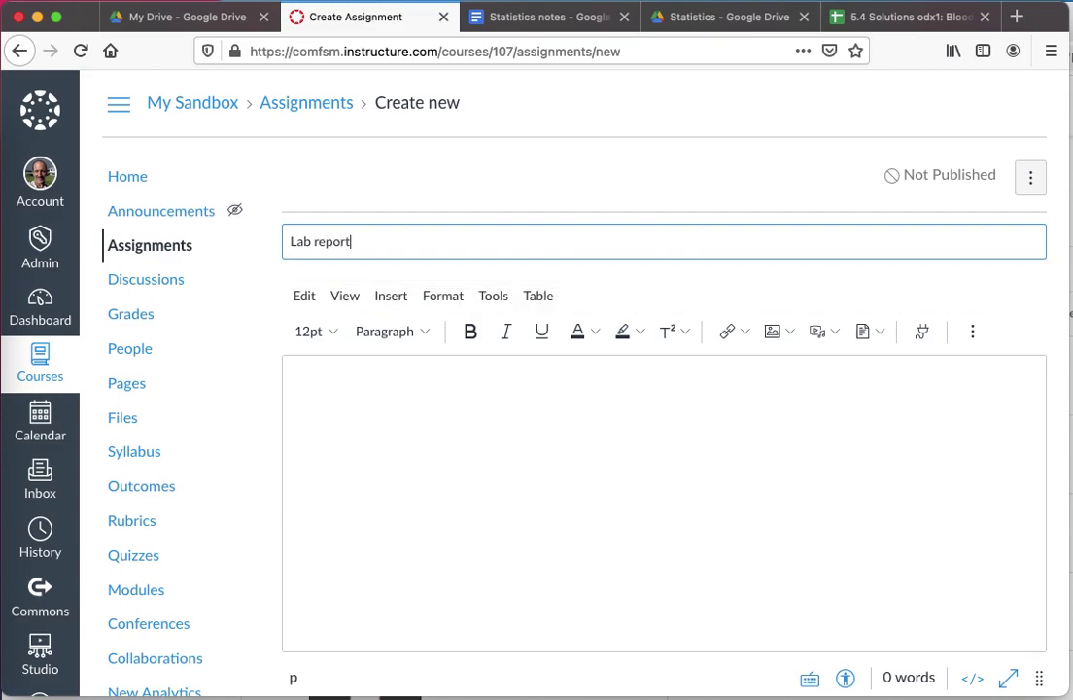
click(733, 373)
text(Des)
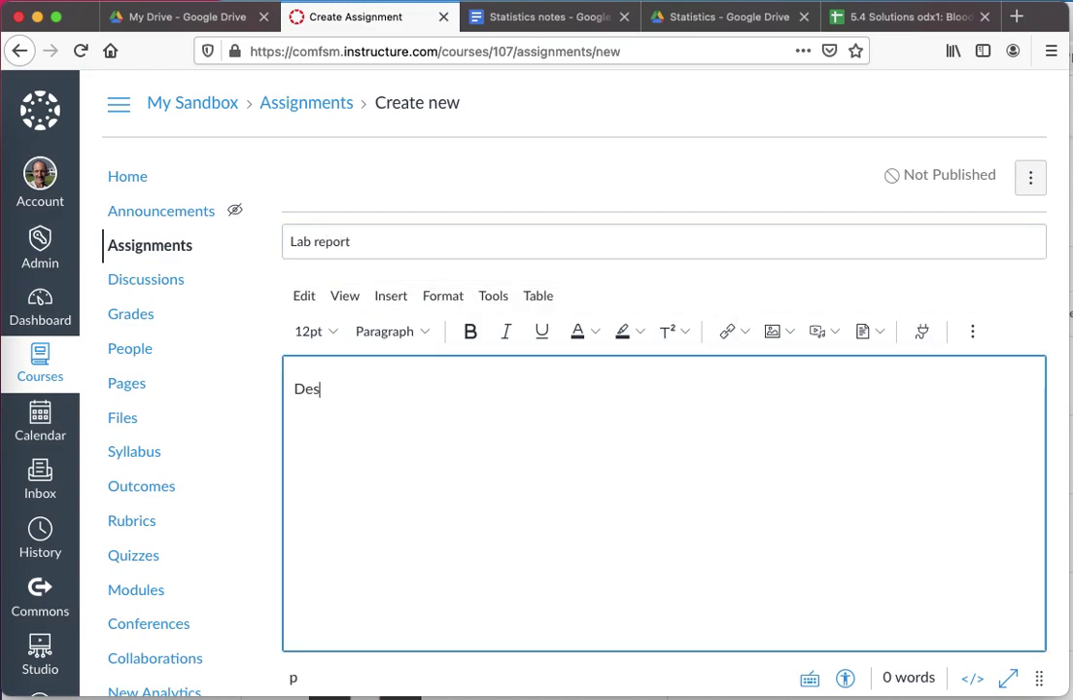
text(cription)
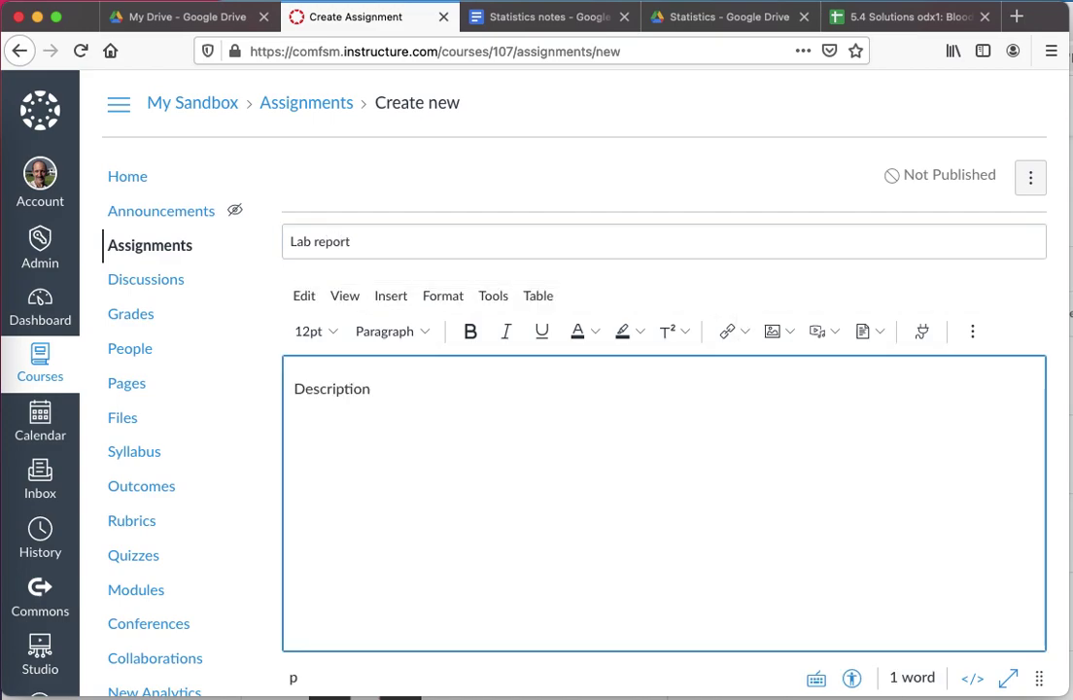
Step: Set the allowed submission attempts for the assignment to Unlimited
scroll(867, 391, down, 5)
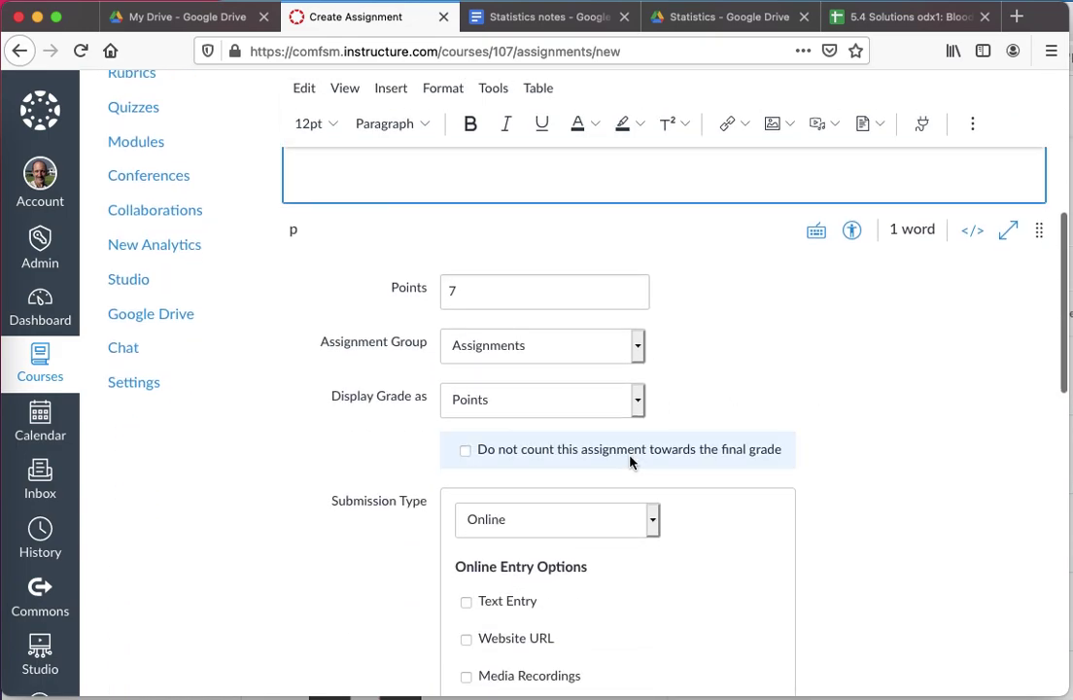
scroll(655, 536, down, 4)
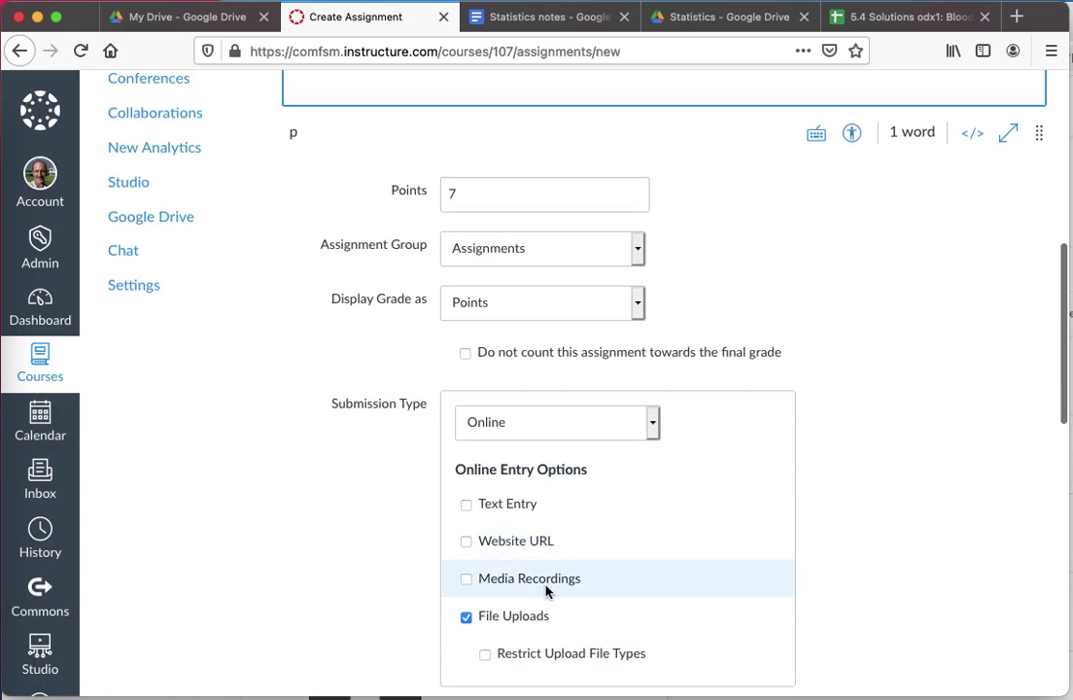
scroll(533, 637, down, 9)
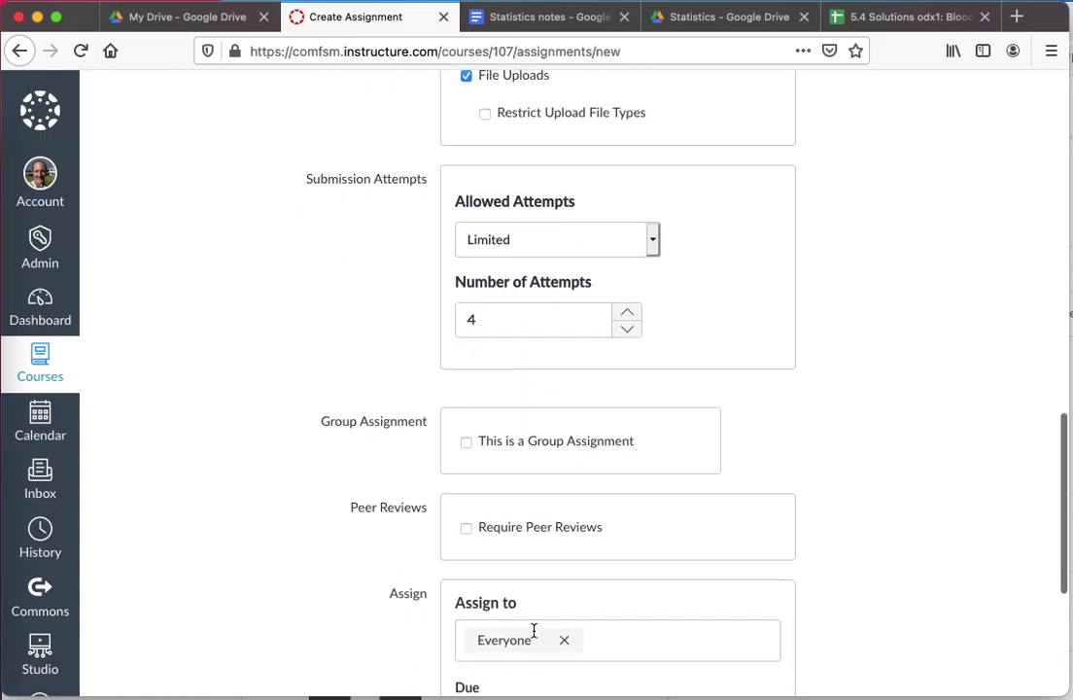
click(655, 245)
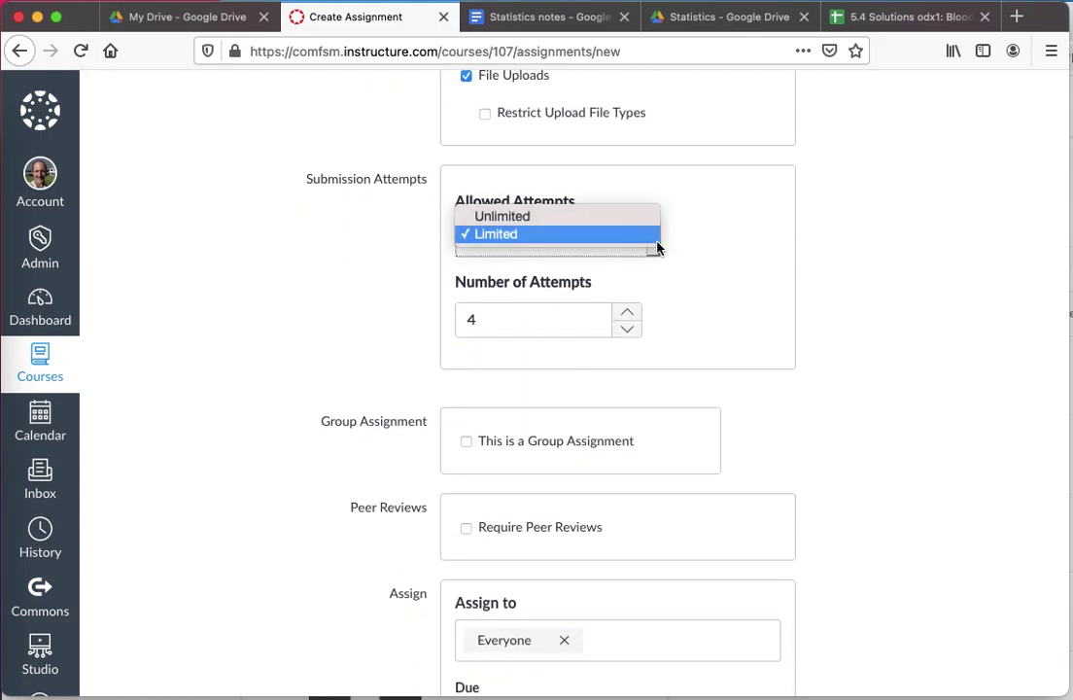
click(603, 216)
Step: Set the assignment's due date for everyone to March 5, 2021
scroll(632, 368, down, 2)
scroll(631, 372, down, 3)
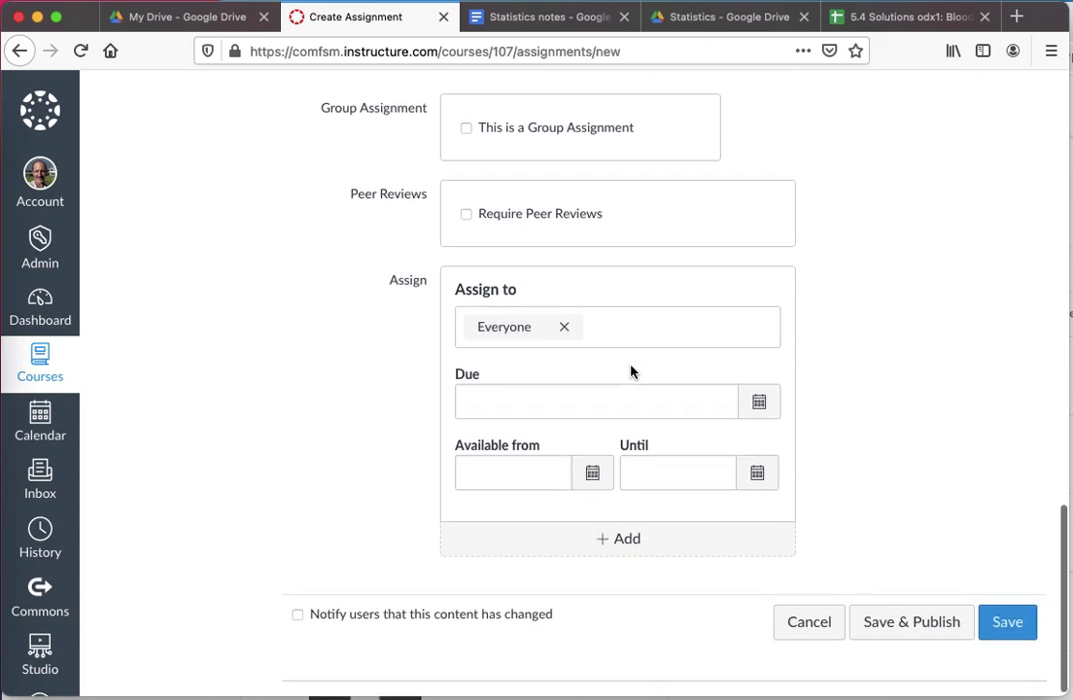
click(762, 396)
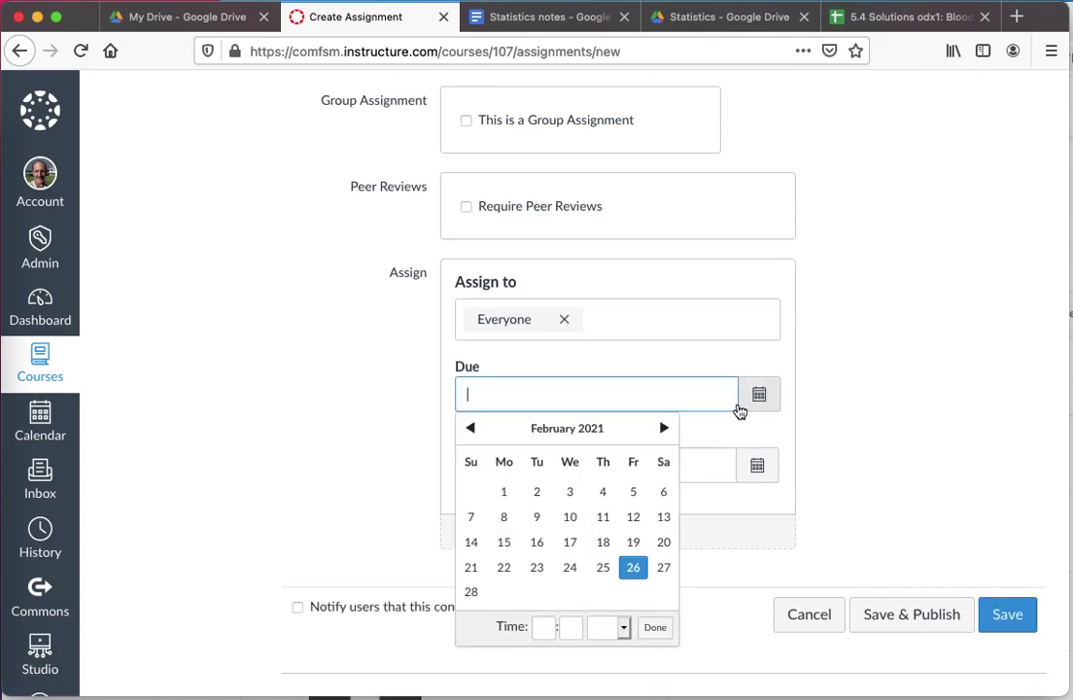
click(664, 427)
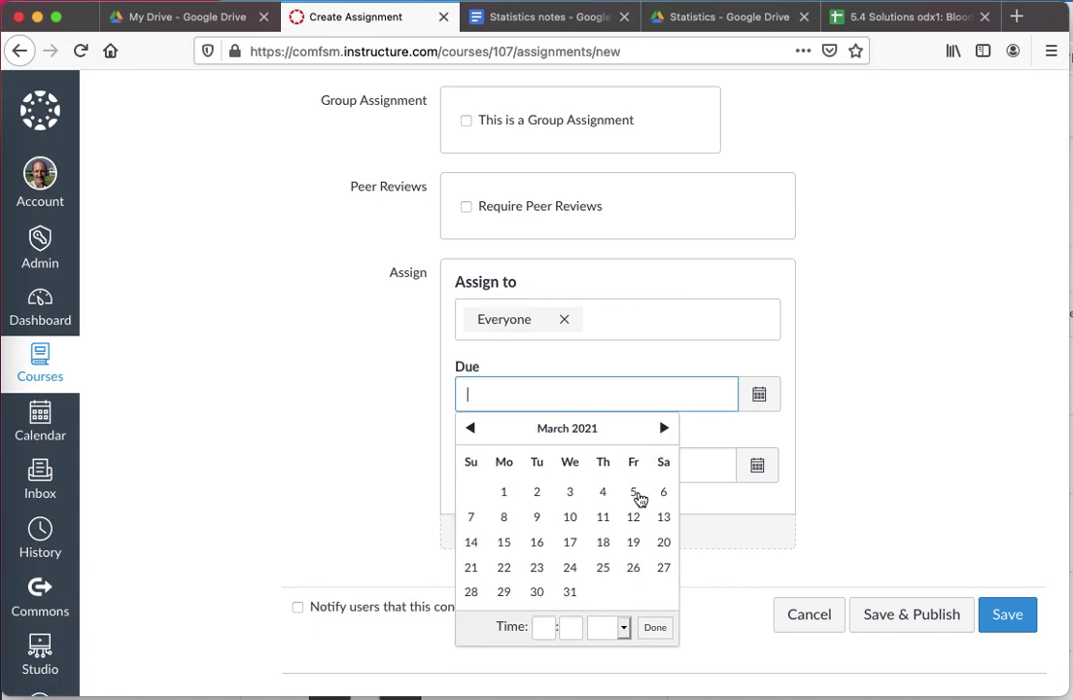
click(633, 493)
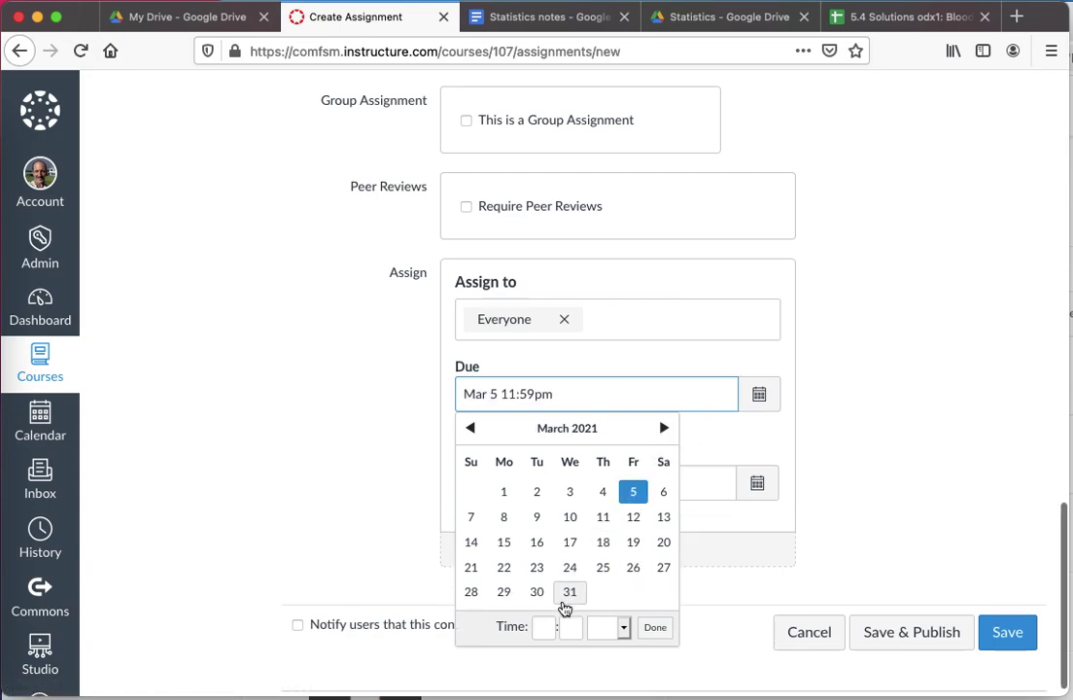
Step: Set the due time to 10 pm and save the assignment without publishing it
click(542, 626)
text(1000)
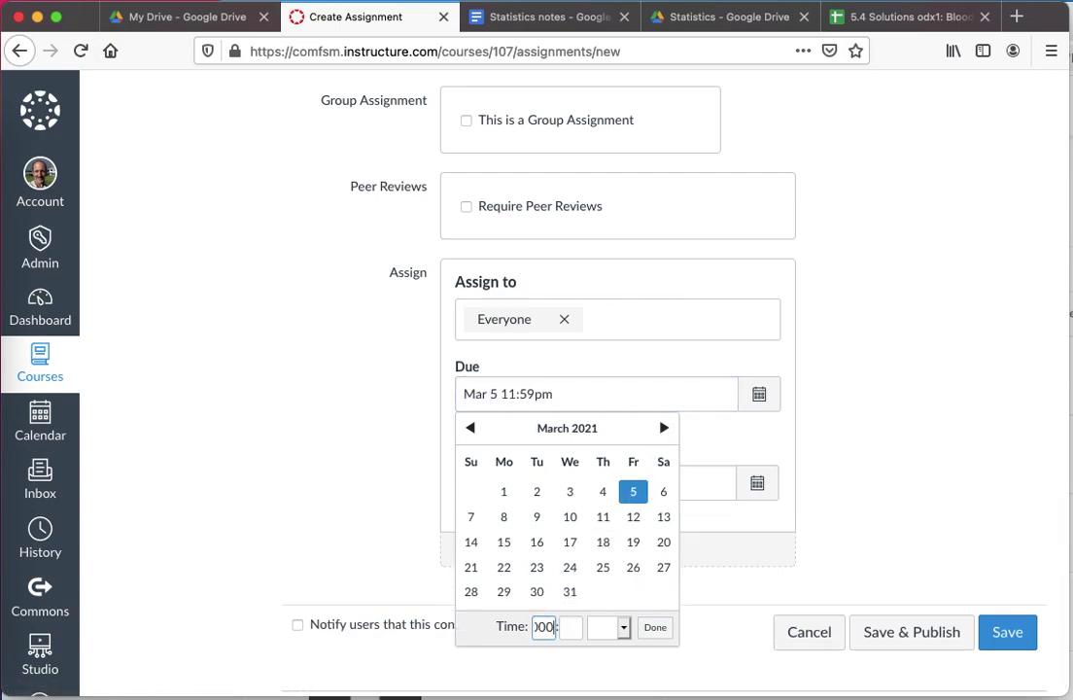
key(BackSpace)
key(BackSpace)
key(Tab)
key(Tab)
key(Tab)
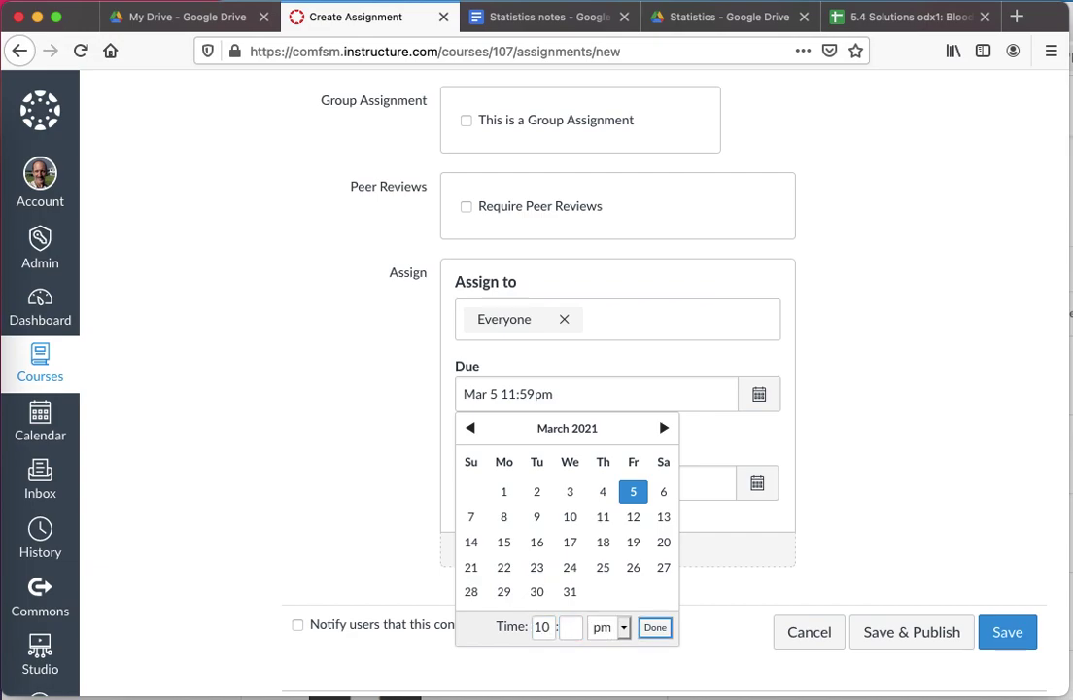
click(576, 627)
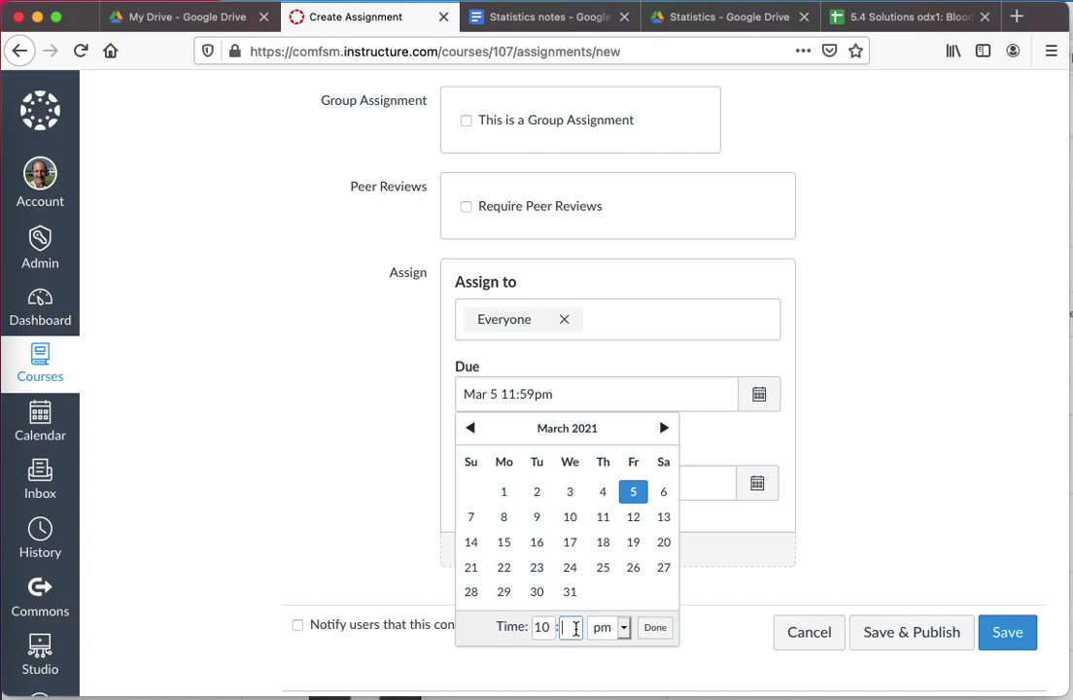
click(646, 632)
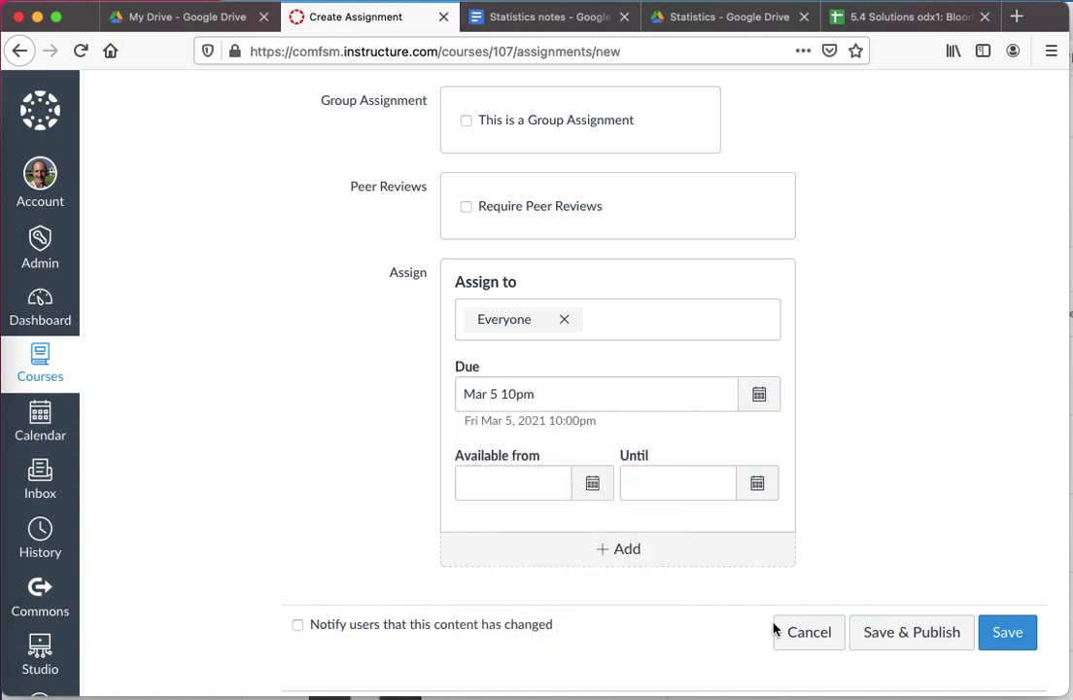
click(1012, 634)
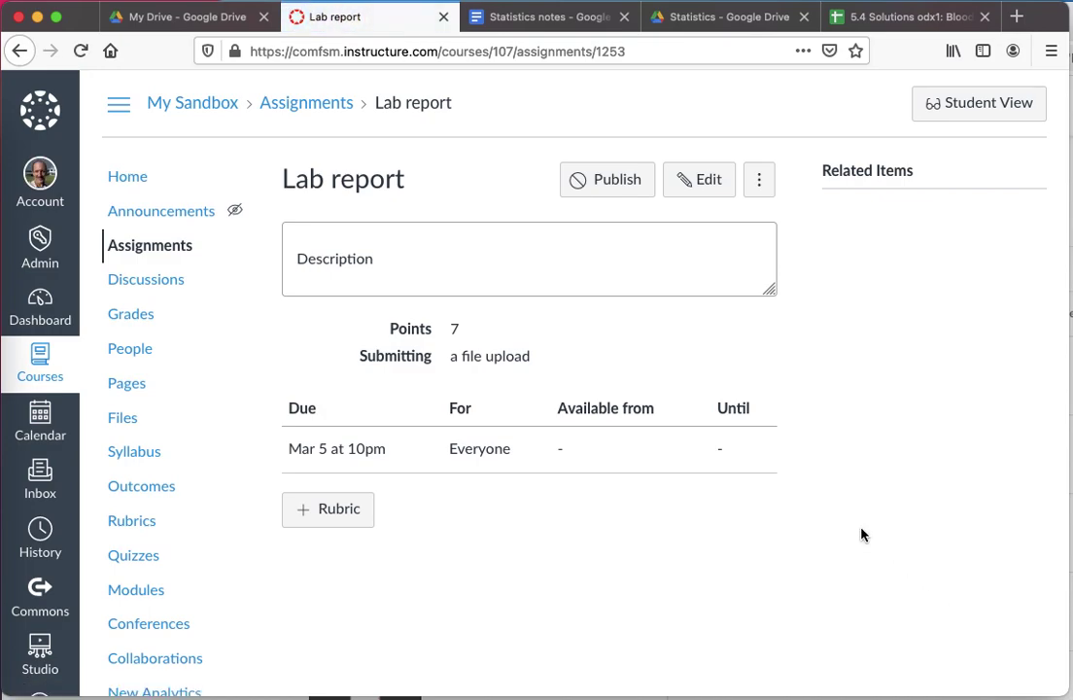
Step: Start a rubric for the Lab report assignment and enable its use for assignment grading
scroll(861, 534, down, 1)
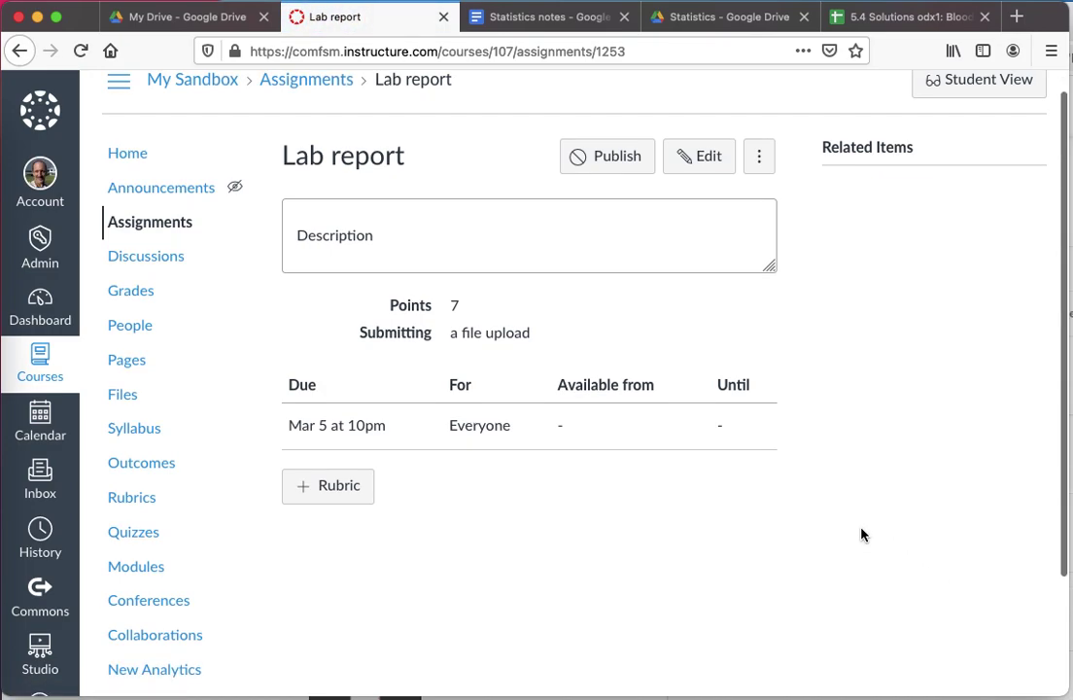
click(338, 489)
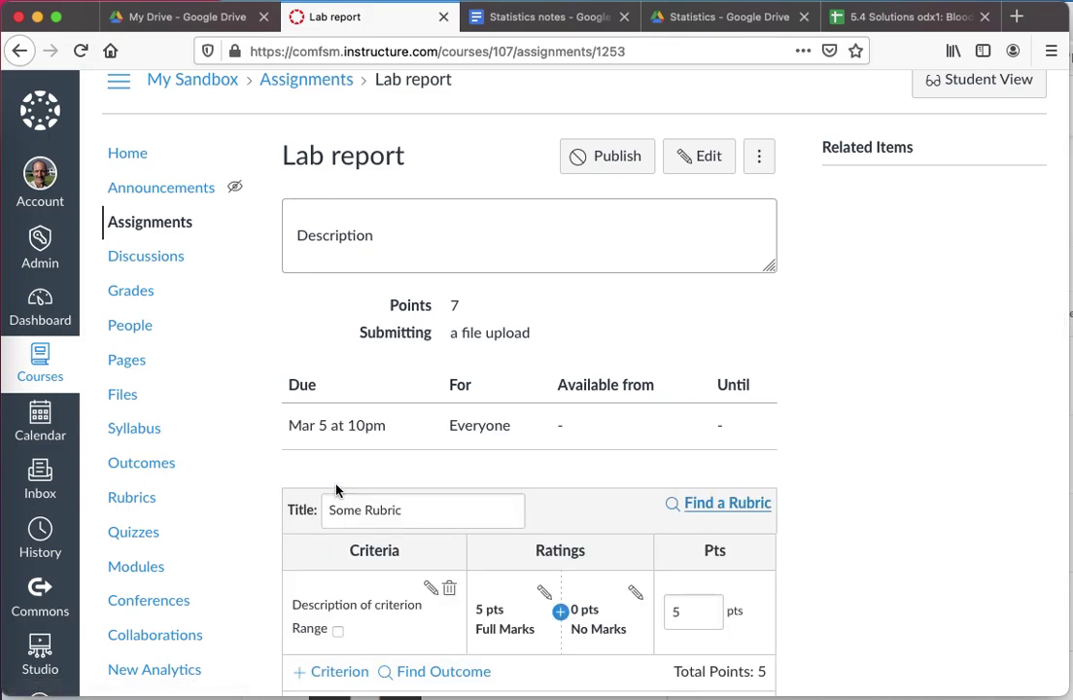
scroll(337, 489, down, 5)
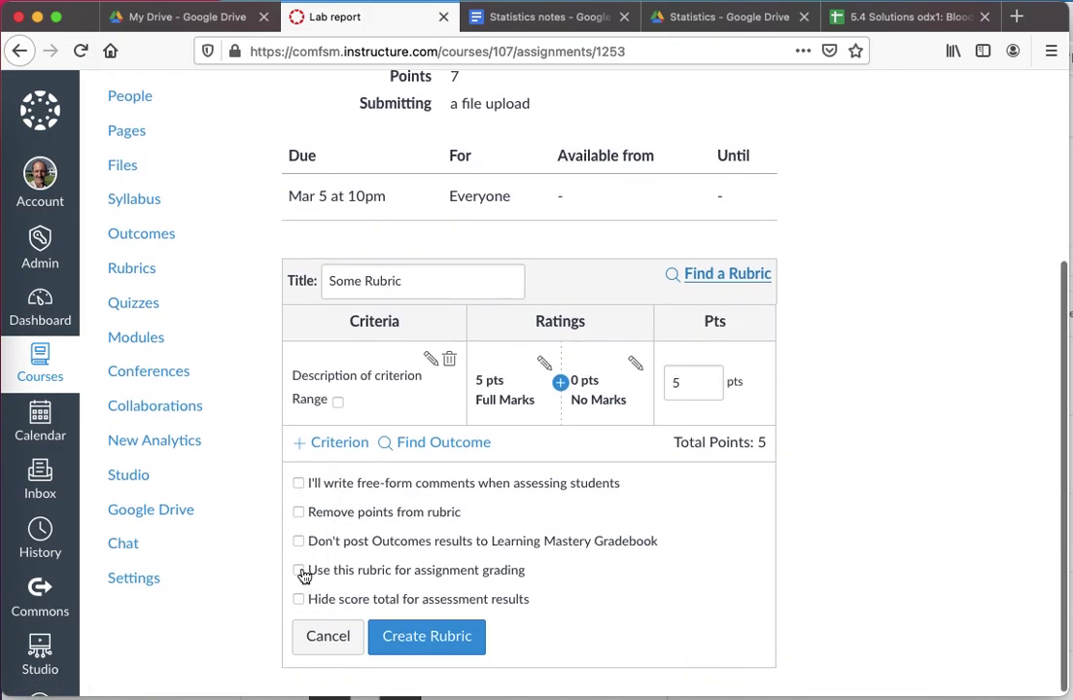
click(301, 574)
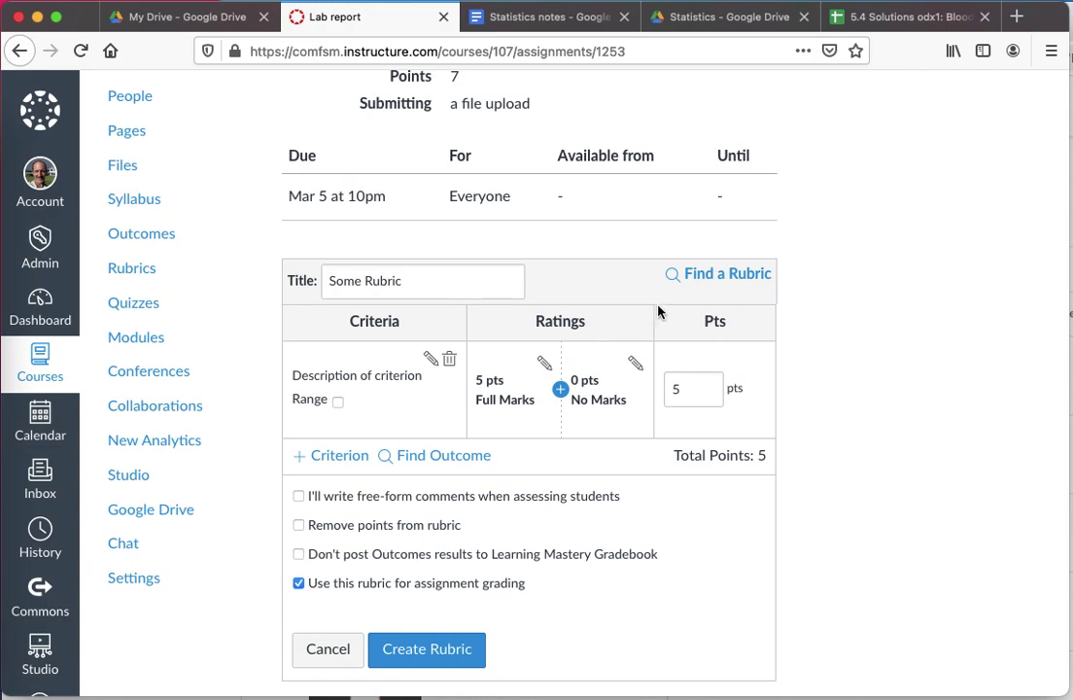
Step: Find the existing "3.0 Open data exploration rubric" from course MS 150/O1, review its criteria, and attach it to the assignment
click(722, 284)
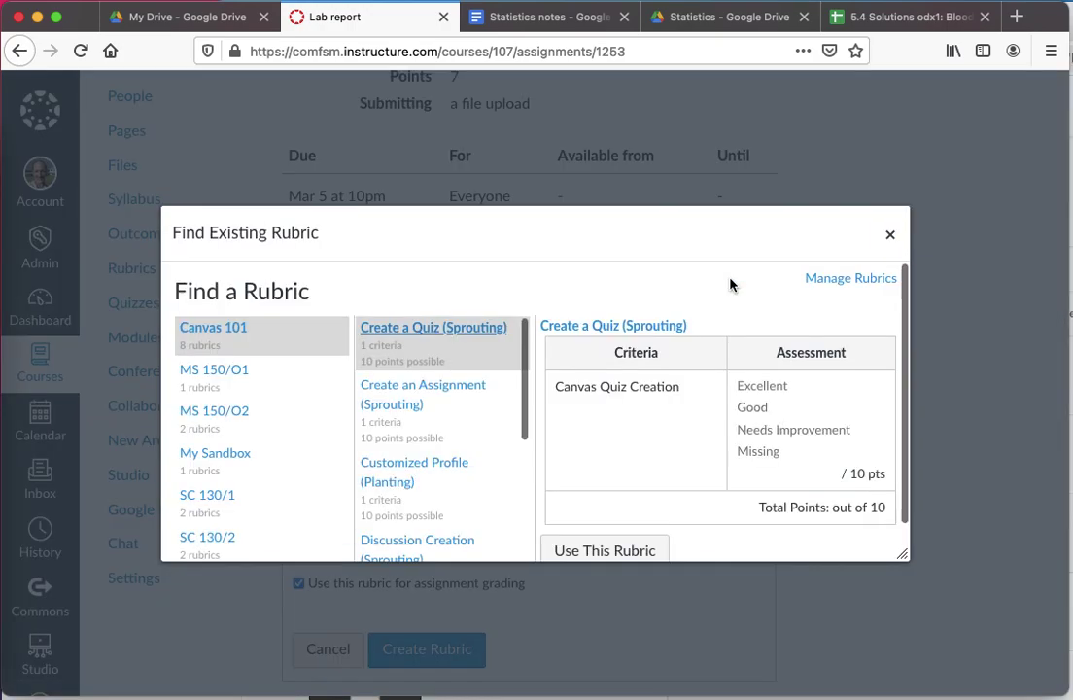
click(249, 388)
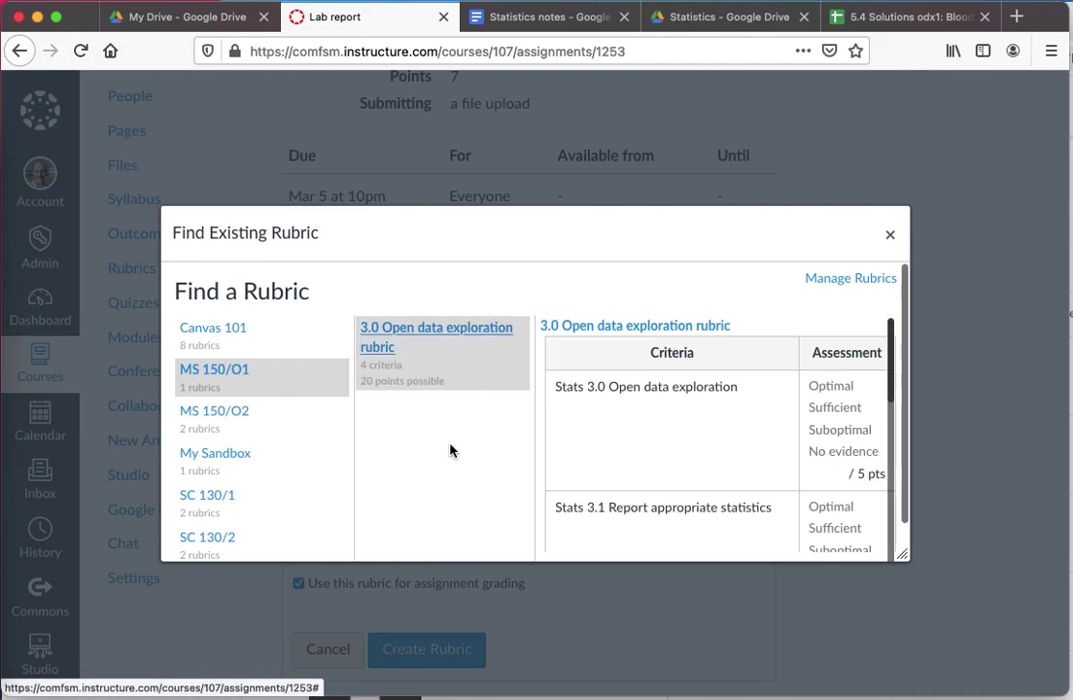
scroll(646, 369, down, 6)
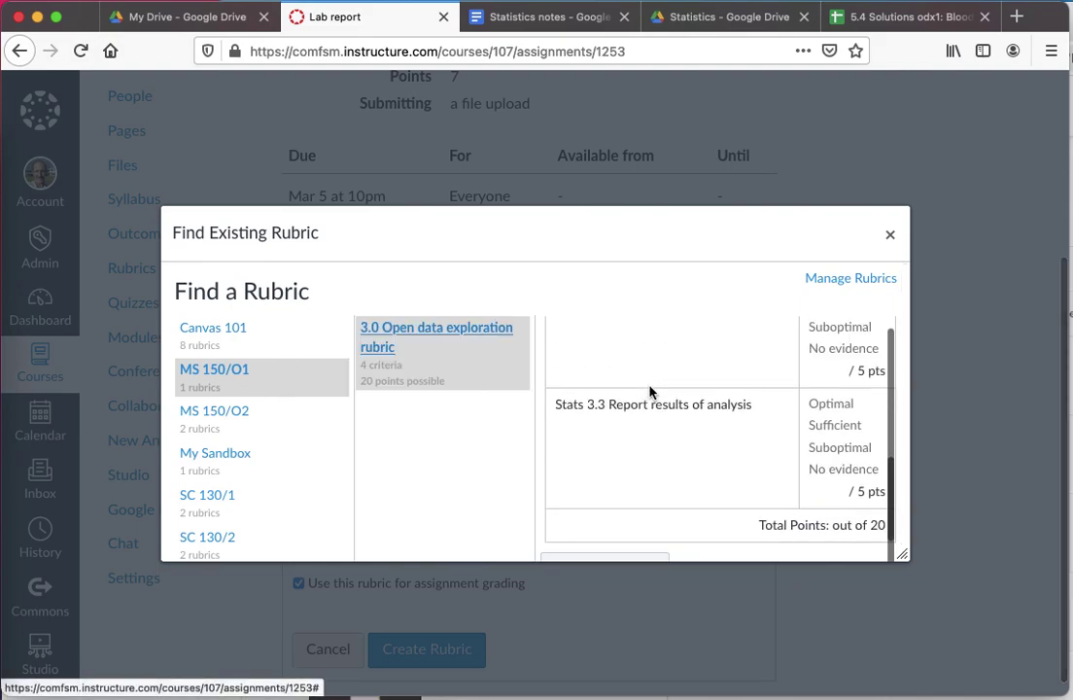
scroll(649, 391, up, 2)
scroll(649, 390, up, 4)
scroll(649, 390, down, 1)
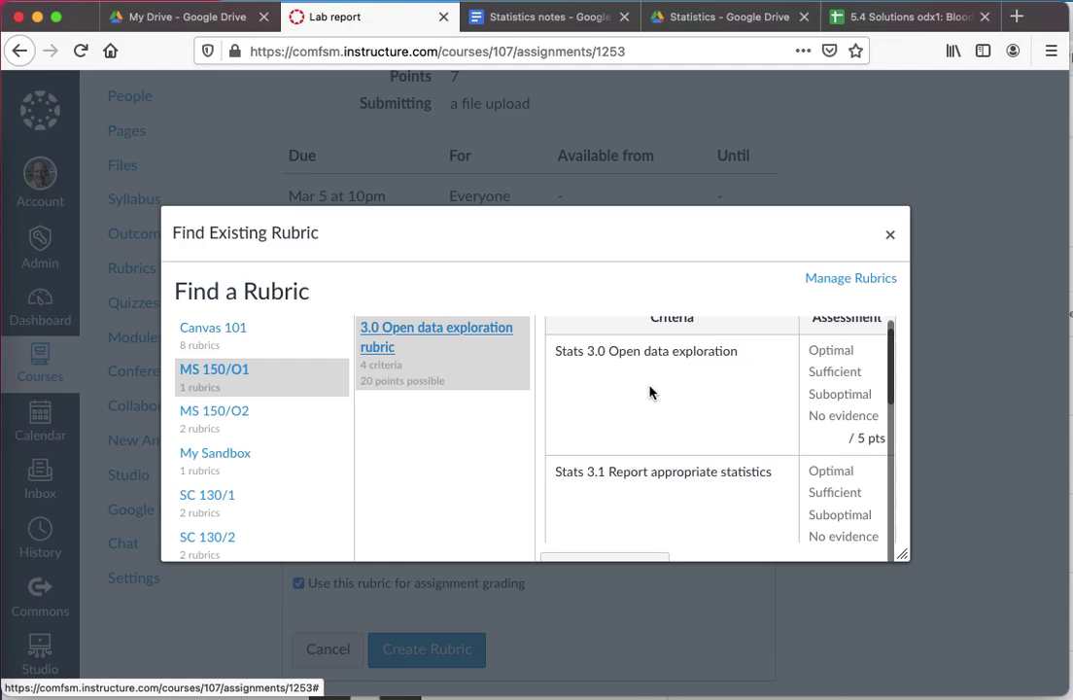
scroll(651, 391, up, 1)
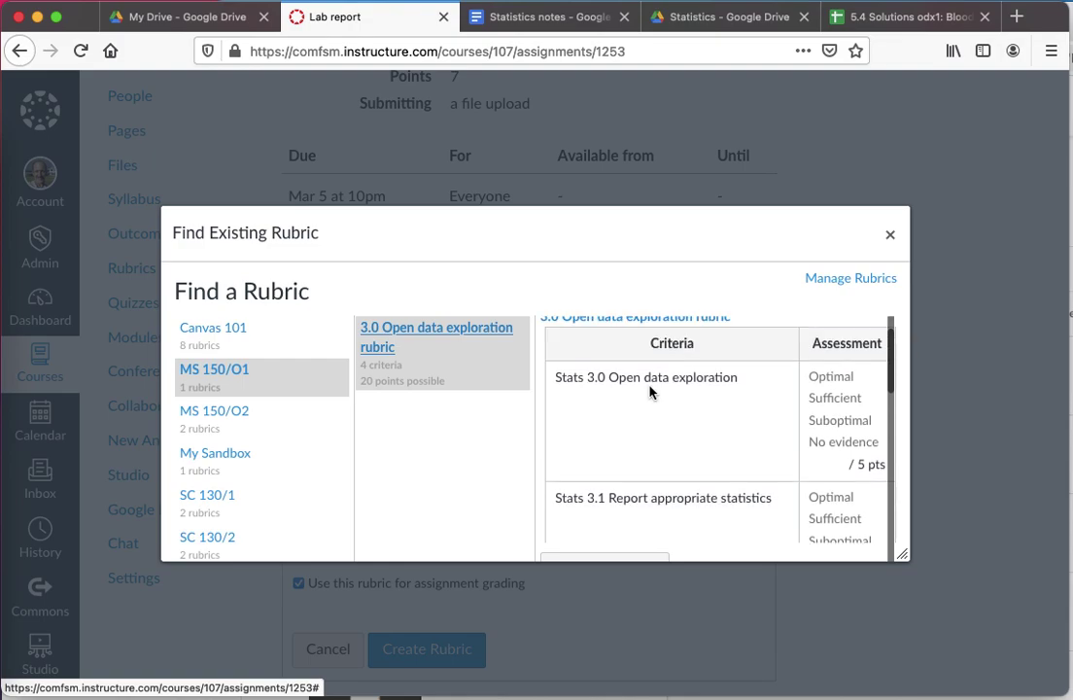
click(658, 321)
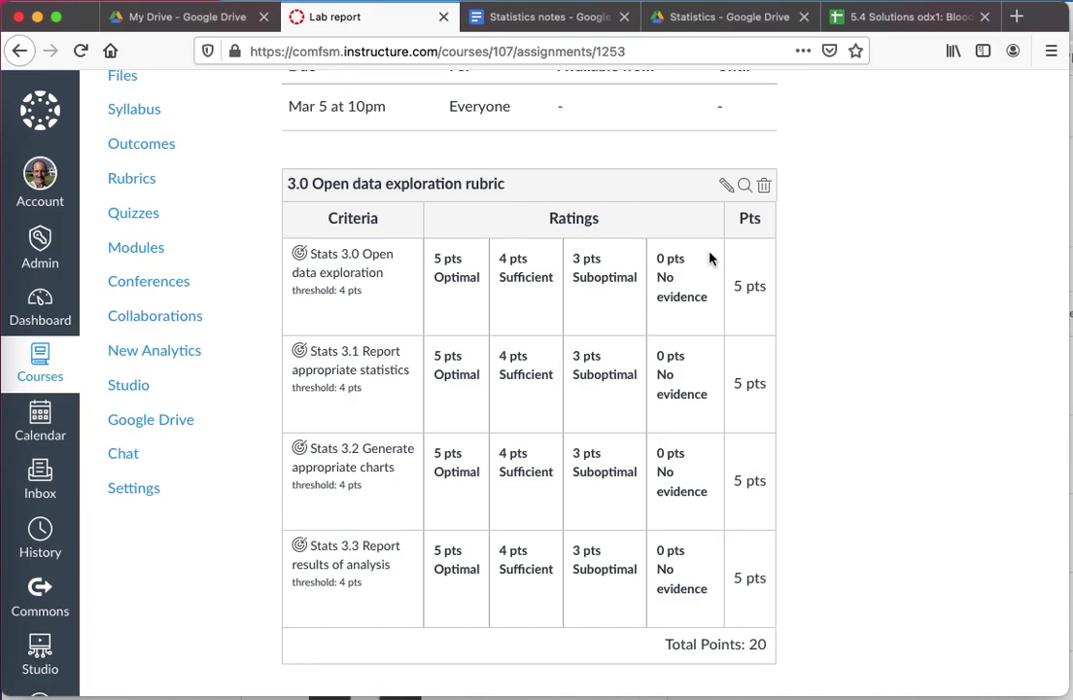
Step: Edit the attached rubric to use it for assignment grading, update it, and change the assignment points to match the rubric
click(729, 188)
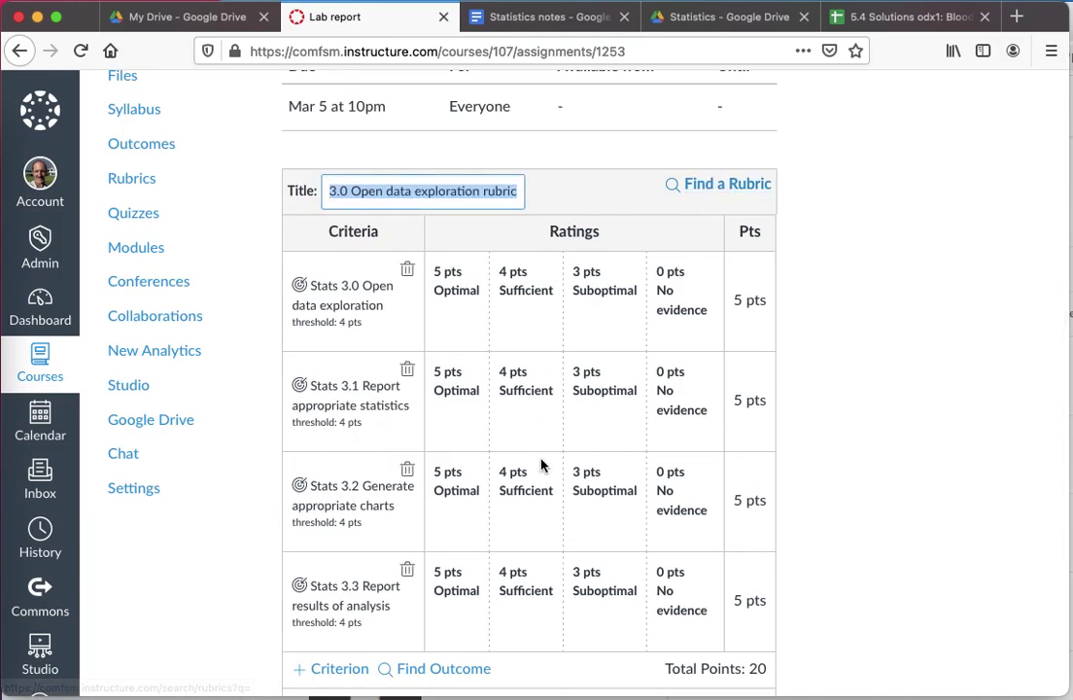
scroll(540, 464, down, 4)
scroll(540, 464, down, 1)
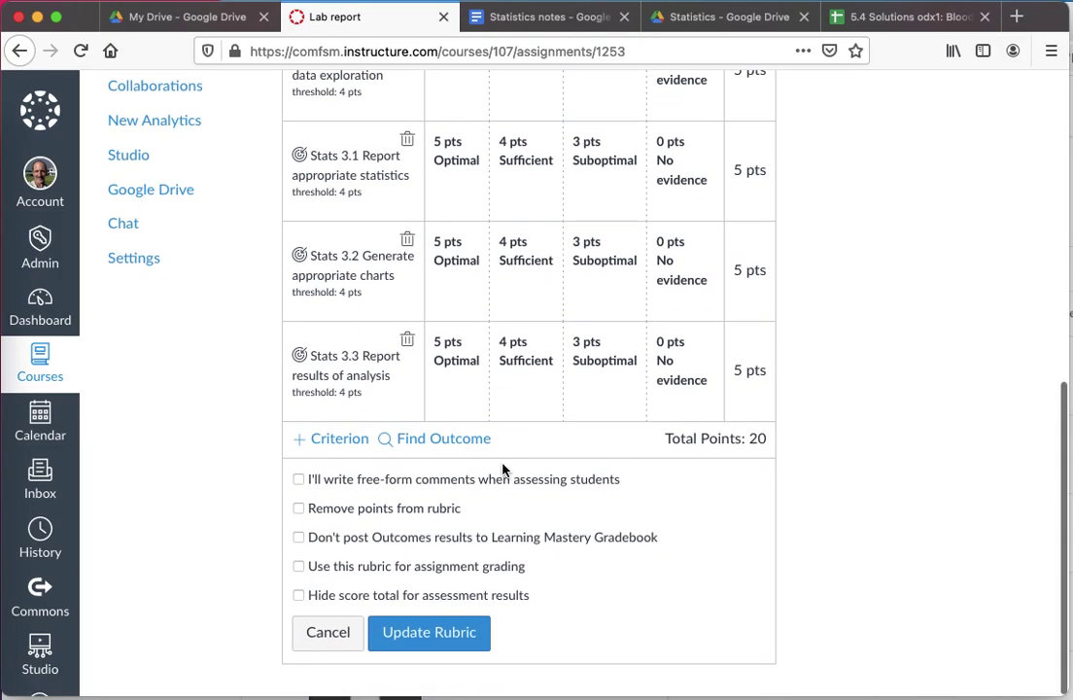
click(300, 570)
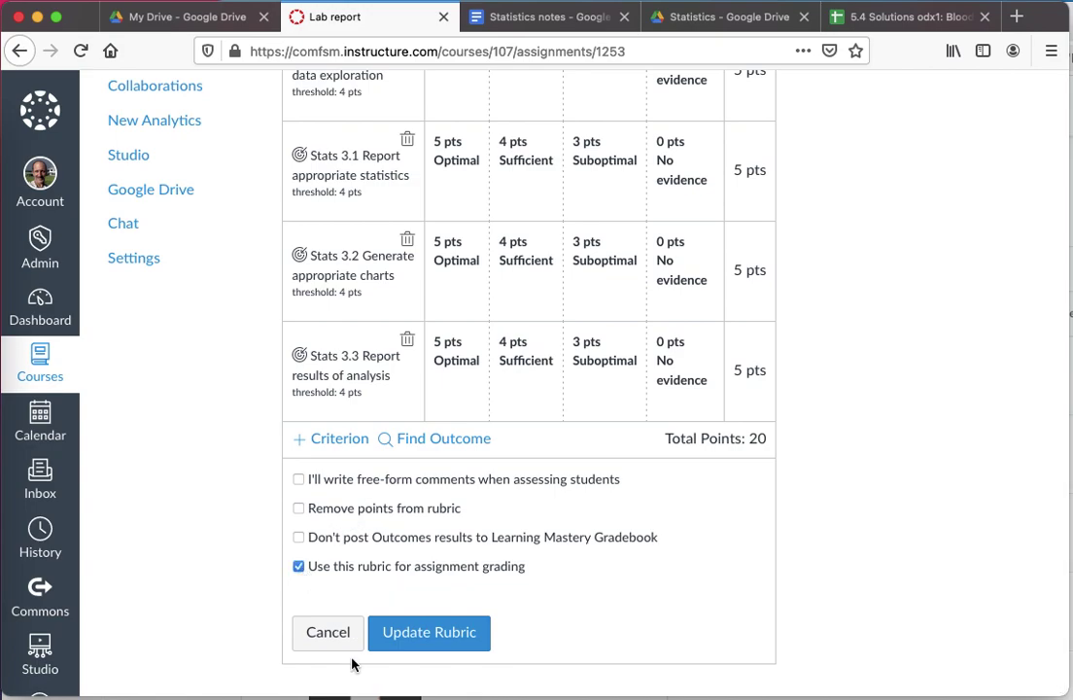
click(464, 634)
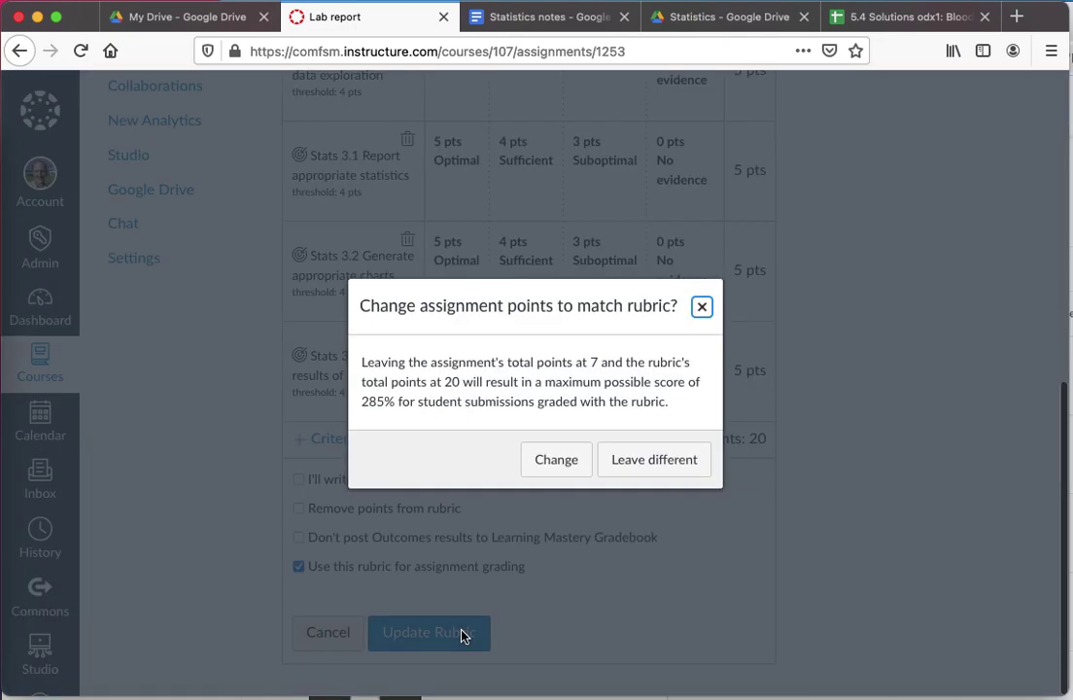
click(571, 459)
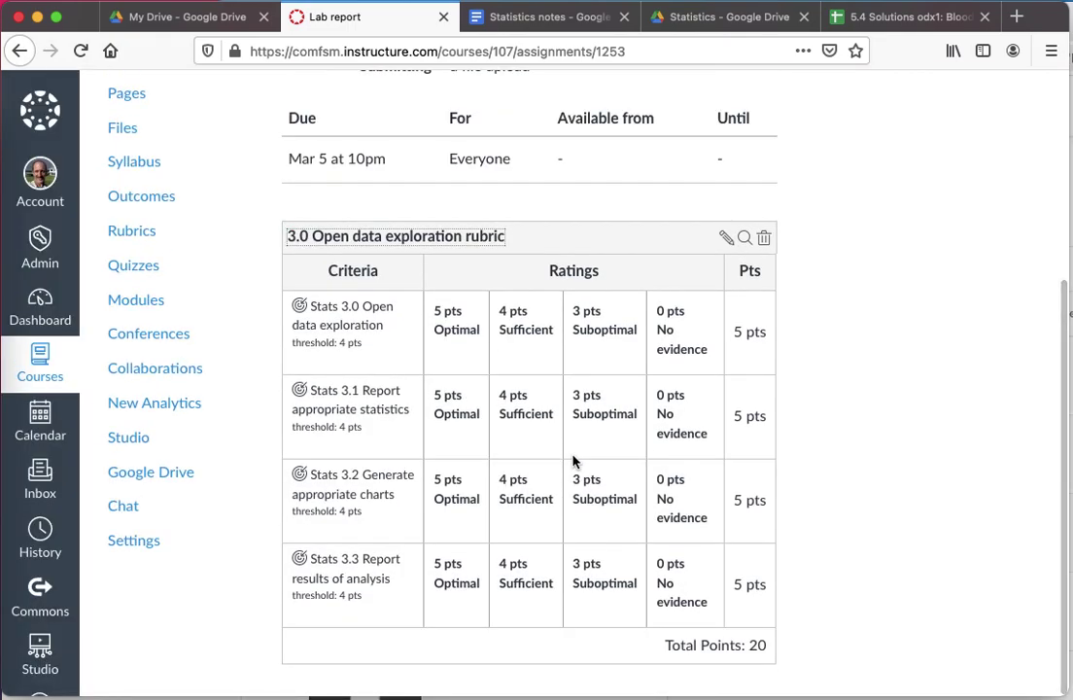
scroll(574, 462, up, 3)
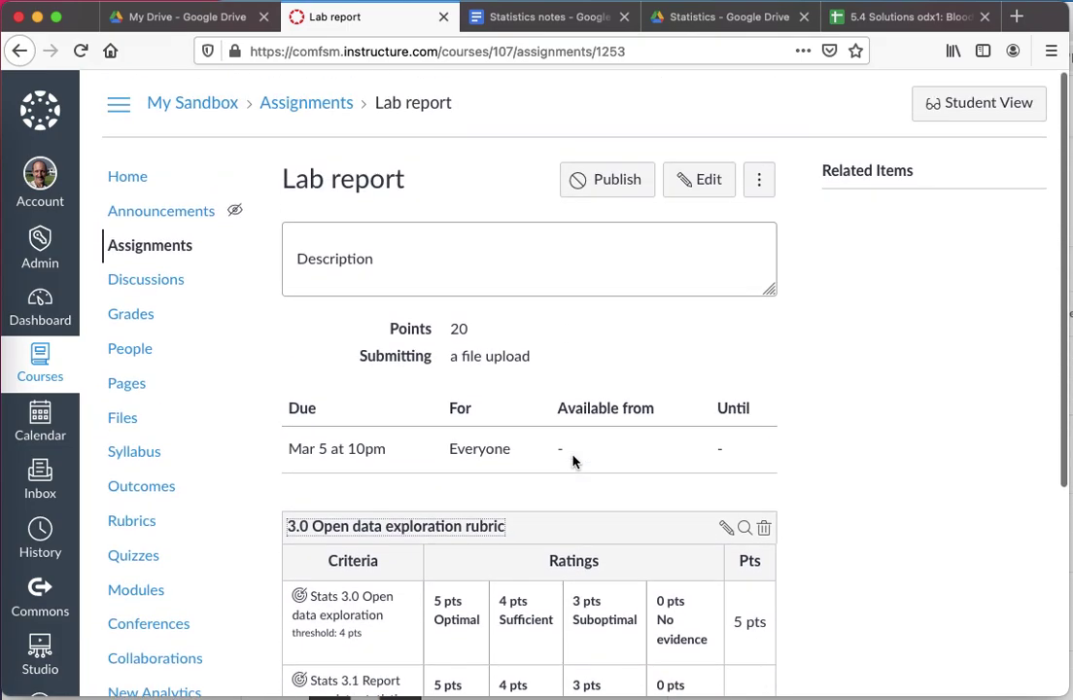
scroll(574, 462, down, 6)
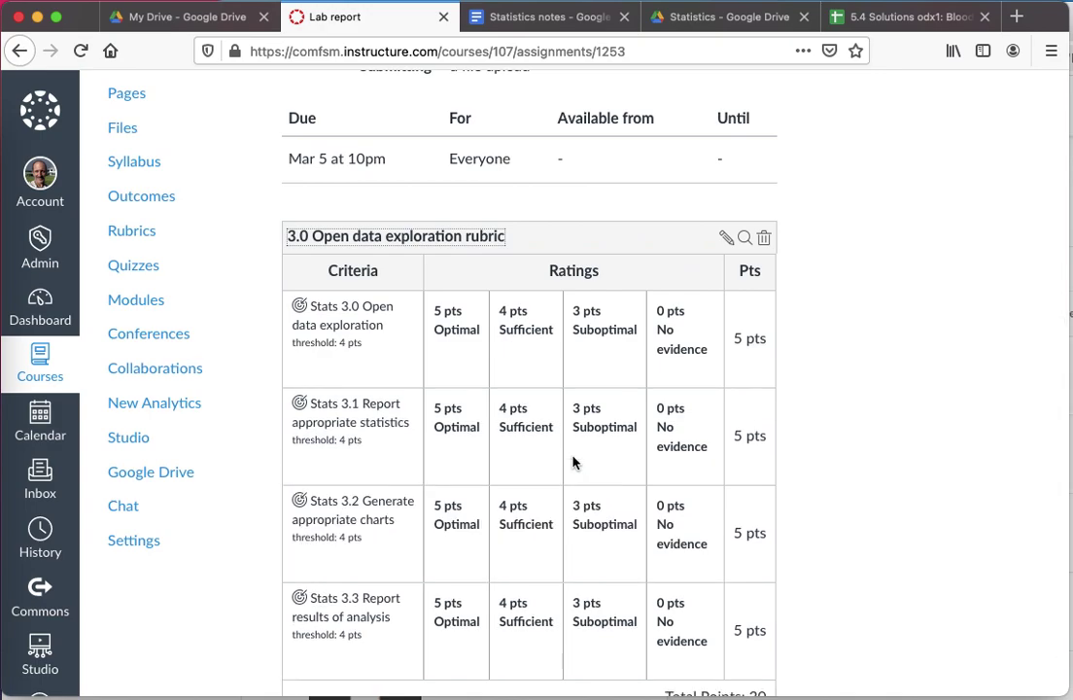
Step: Review the attached rubric's criteria and total points against the Lab report assignment's points, submission type and due date
scroll(805, 389, down, 1)
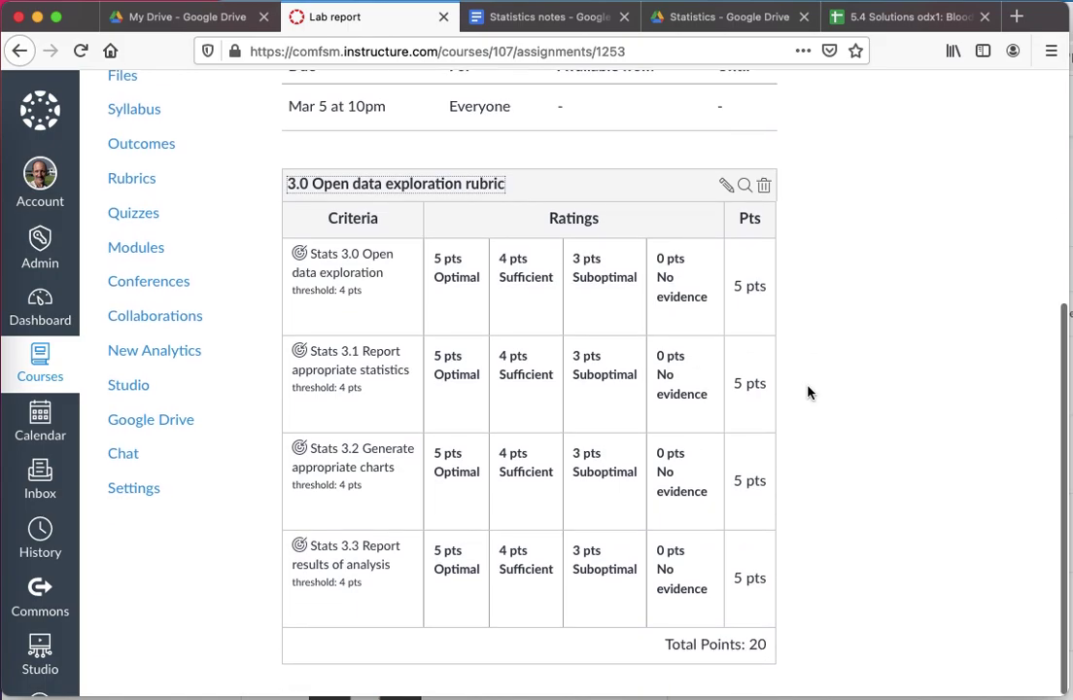
scroll(807, 391, up, 2)
scroll(807, 392, up, 5)
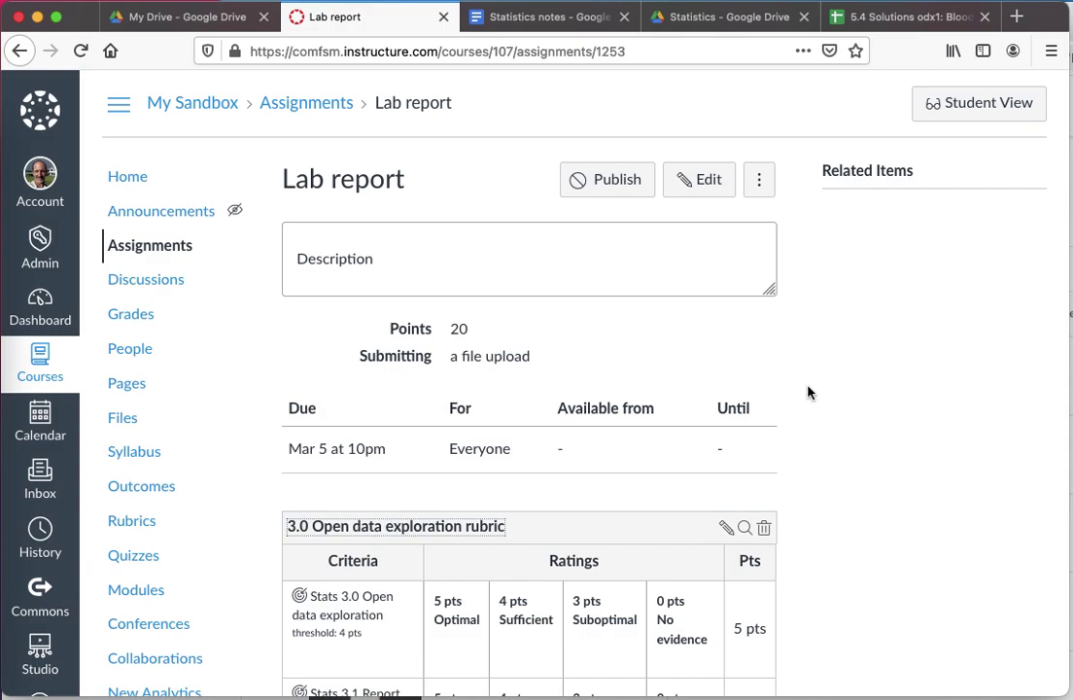
scroll(807, 392, down, 1)
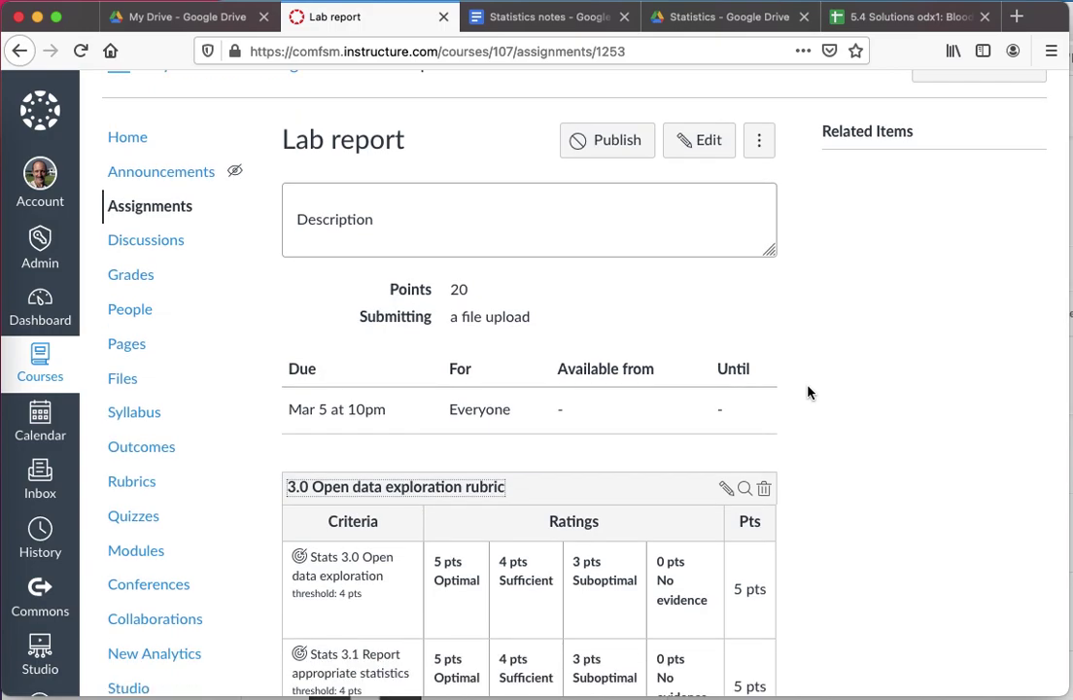
scroll(807, 392, down, 1)
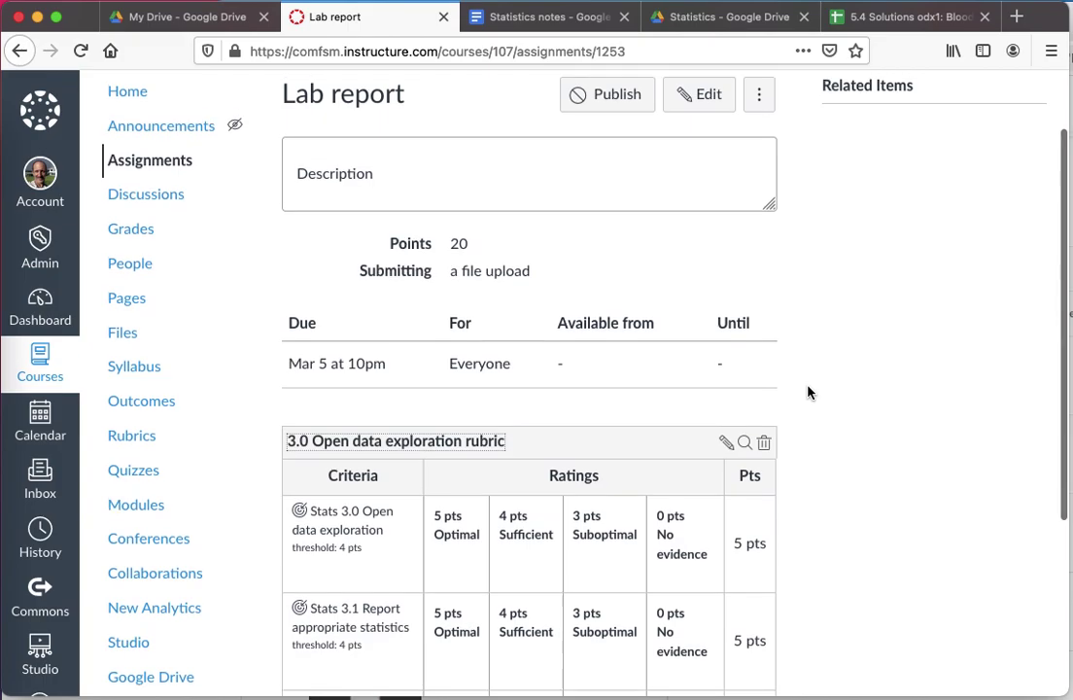
scroll(807, 392, up, 2)
Step: Open the attached rubric for editing and view the existing rubrics that can be attached, closing the finder without choosing another
scroll(807, 392, down, 3)
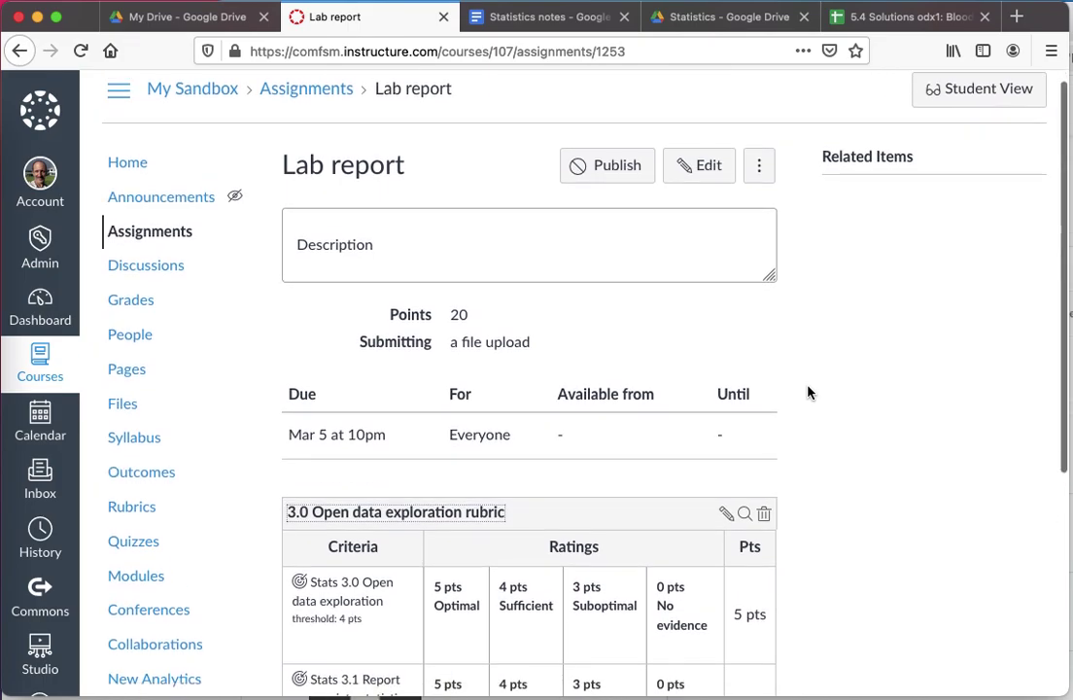
click(726, 417)
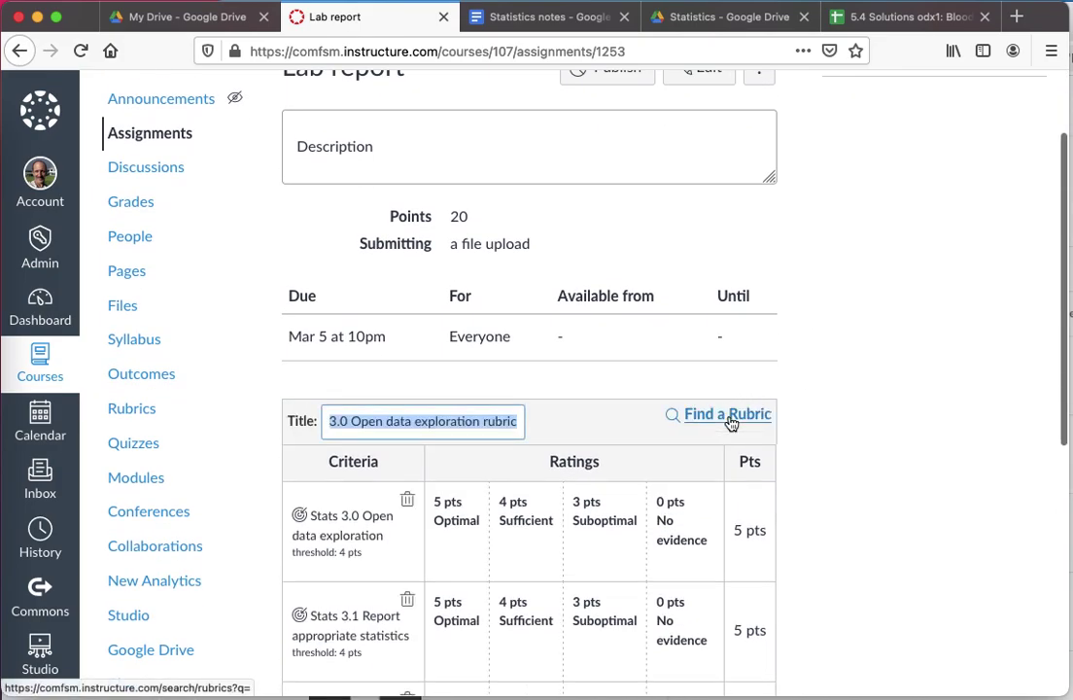
click(730, 422)
scroll(730, 422, down, 3)
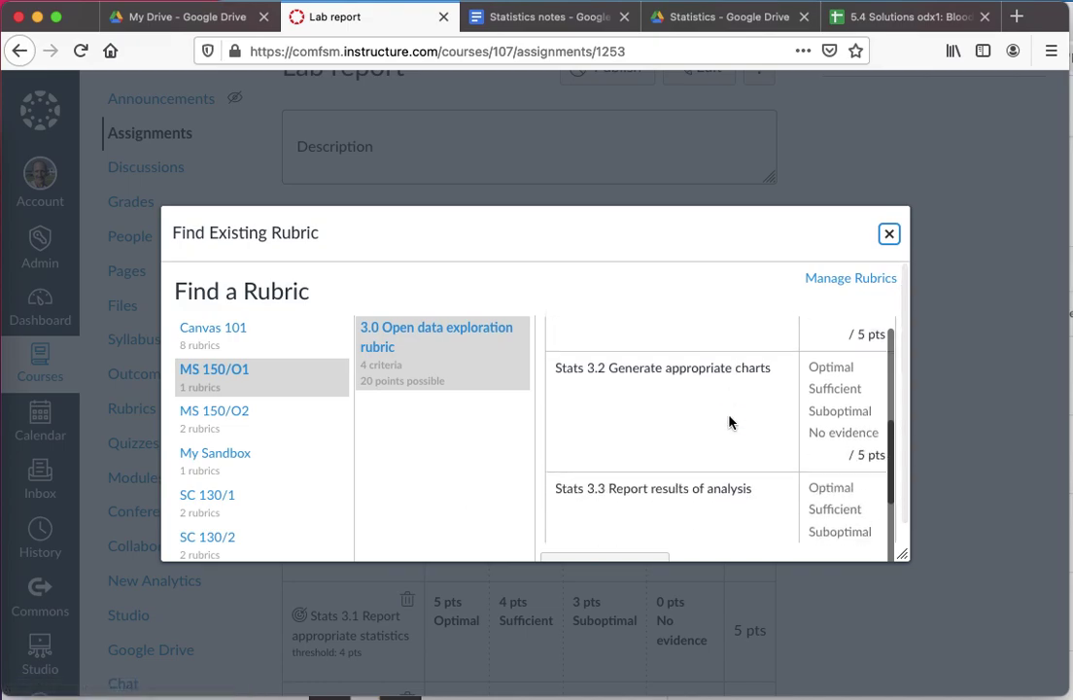
click(889, 237)
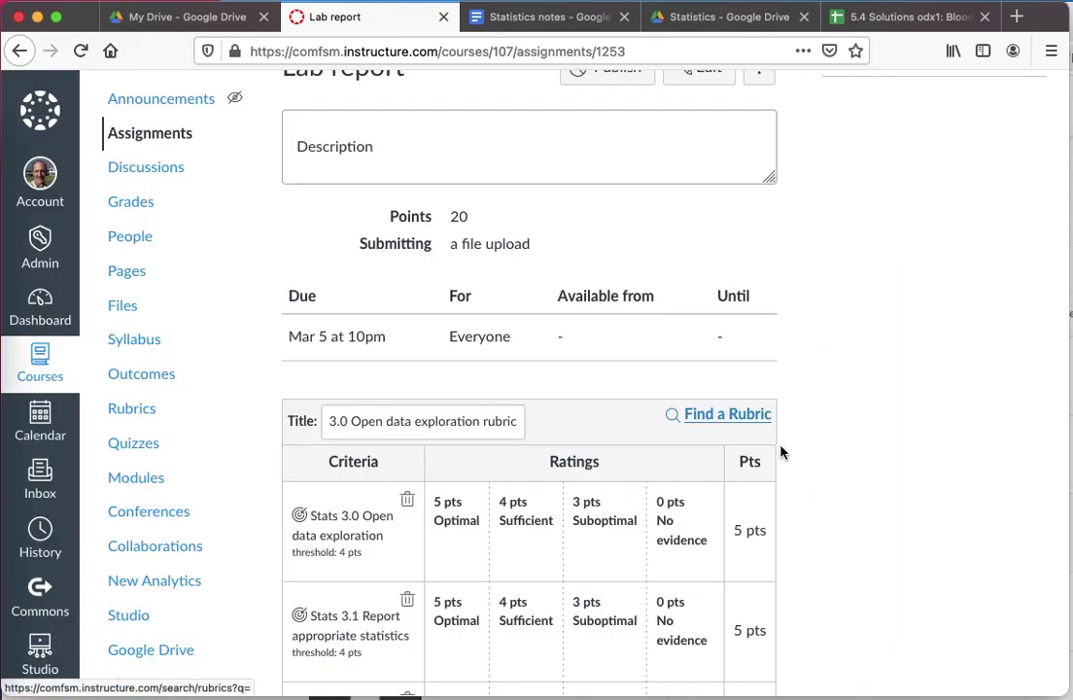
Step: Check the rubric's criteria and grading options, keep its use for assignment grading enabled, and update the rubric
scroll(791, 457, down, 5)
scroll(802, 463, down, 3)
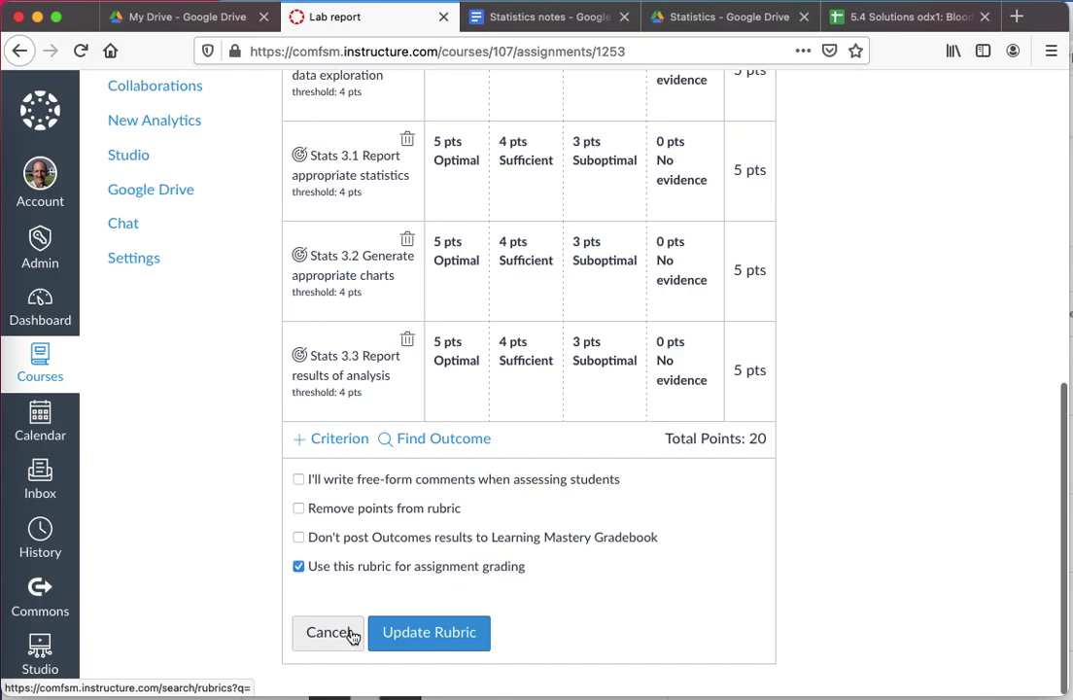
scroll(713, 183, up, 5)
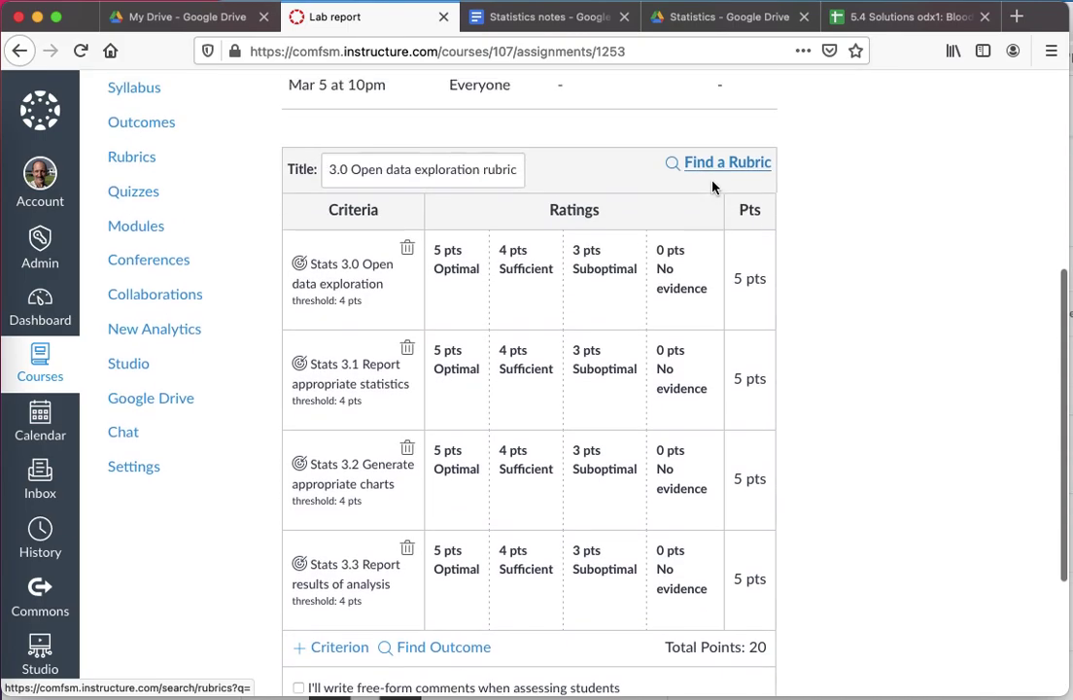
scroll(533, 379, down, 5)
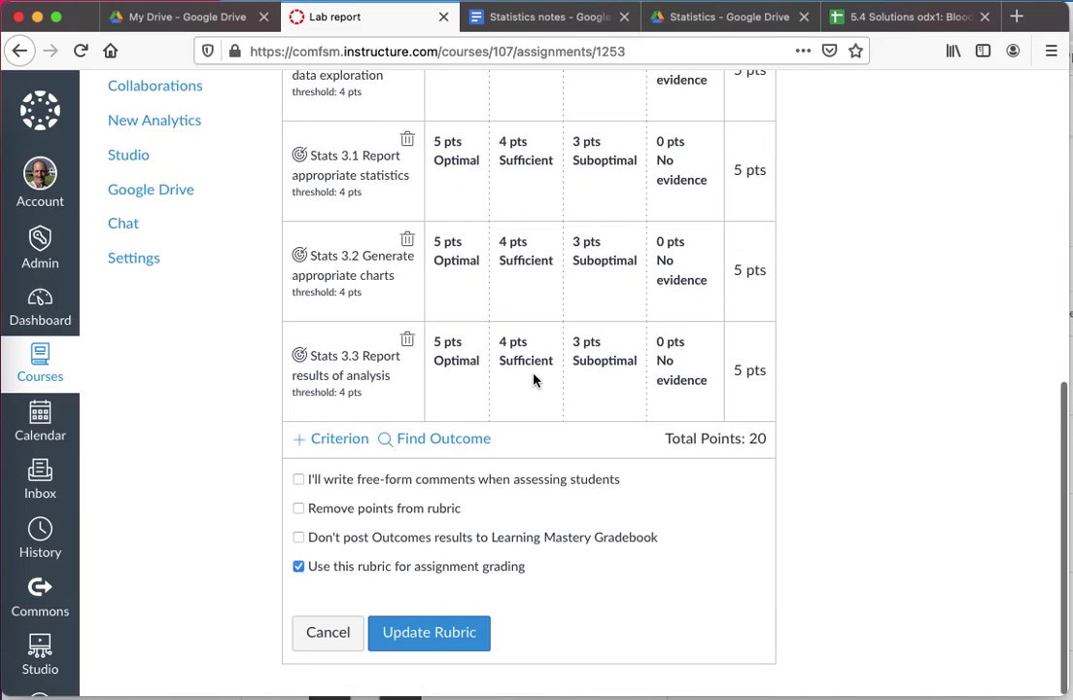
click(428, 633)
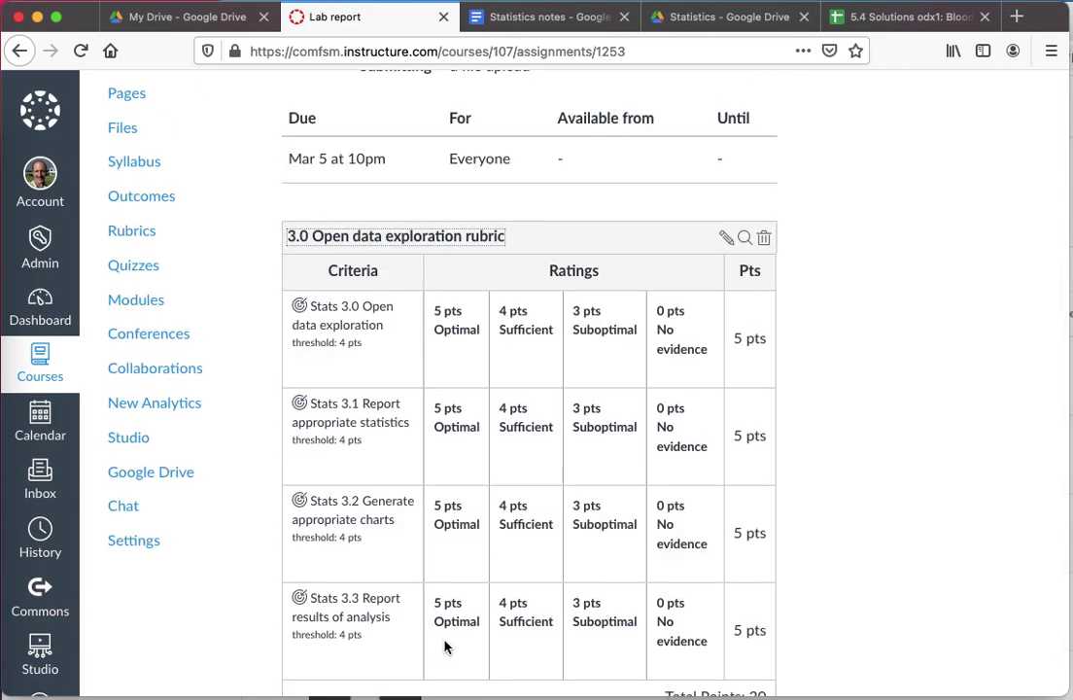
Step: Reopen the 3.0 Open data exploration rubric for editing, examine its criteria and grading options, and cancel without changes
scroll(446, 647, down, 2)
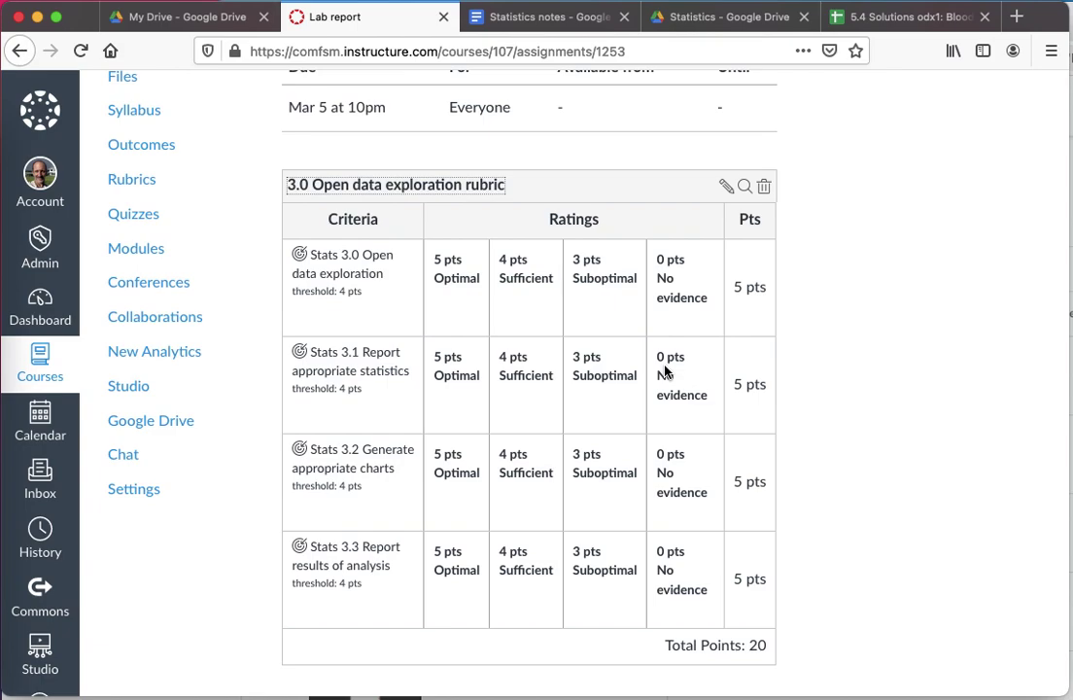
click(726, 185)
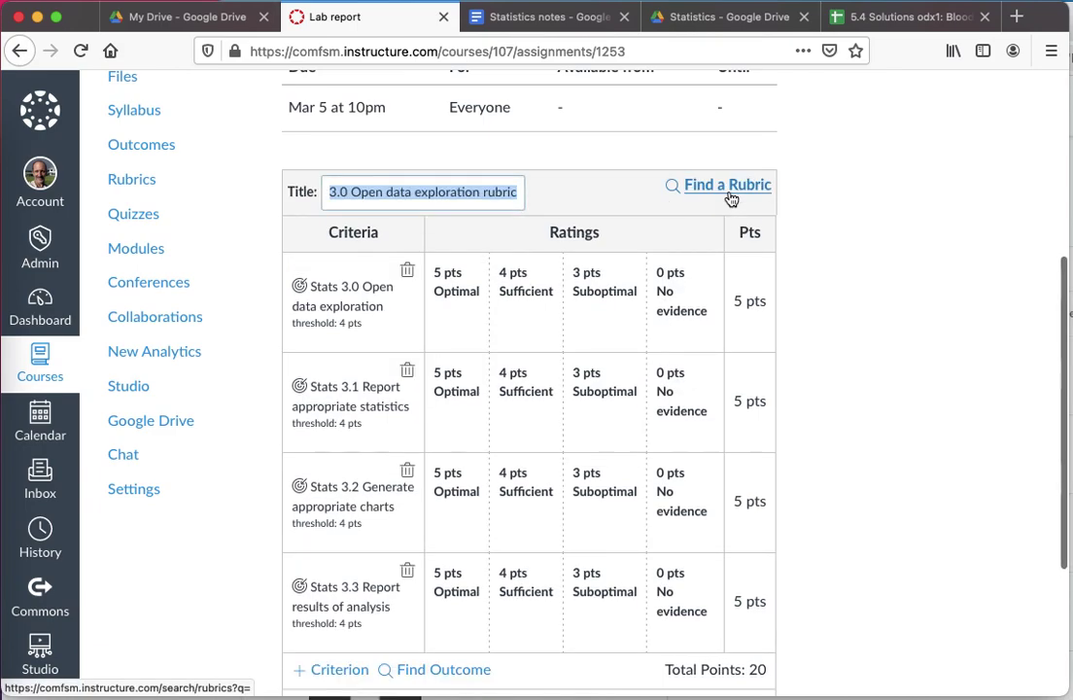
scroll(685, 402, down, 2)
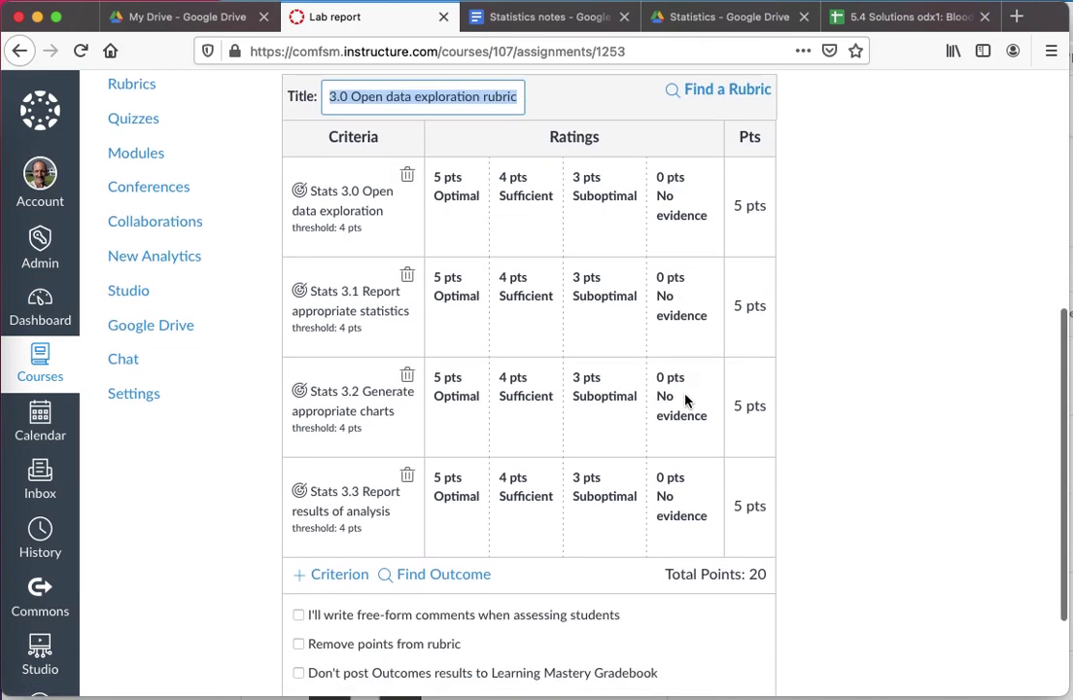
scroll(686, 401, down, 3)
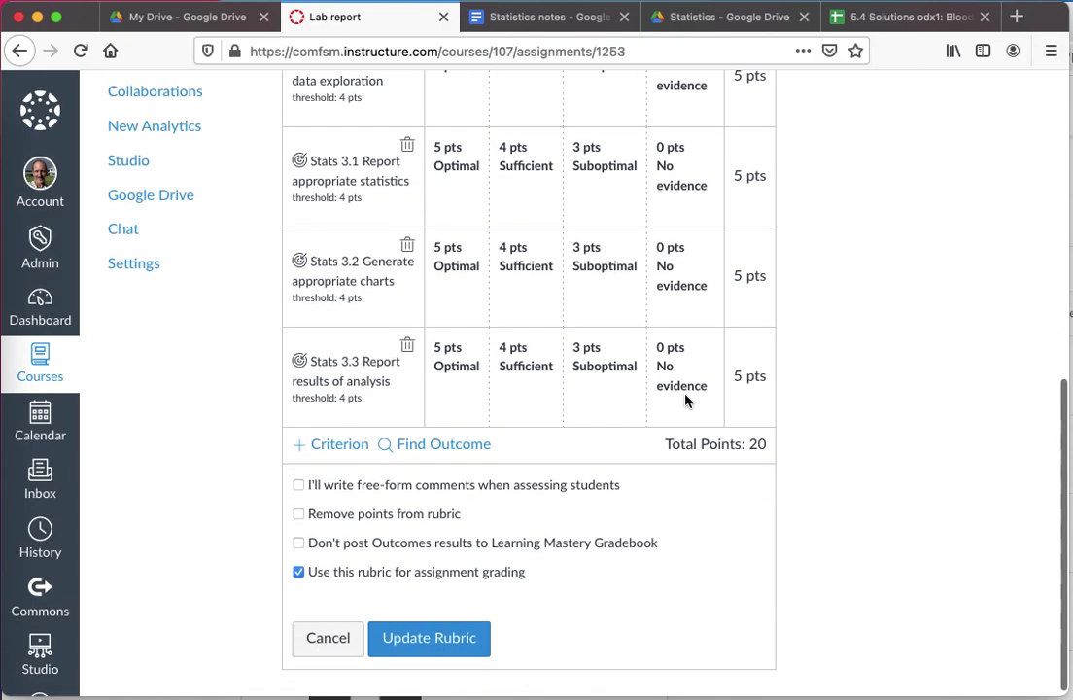
click(319, 640)
Step: Look over the Lab report assignment page, checking its points, submission type, due date and attached rubric
scroll(465, 455, up, 3)
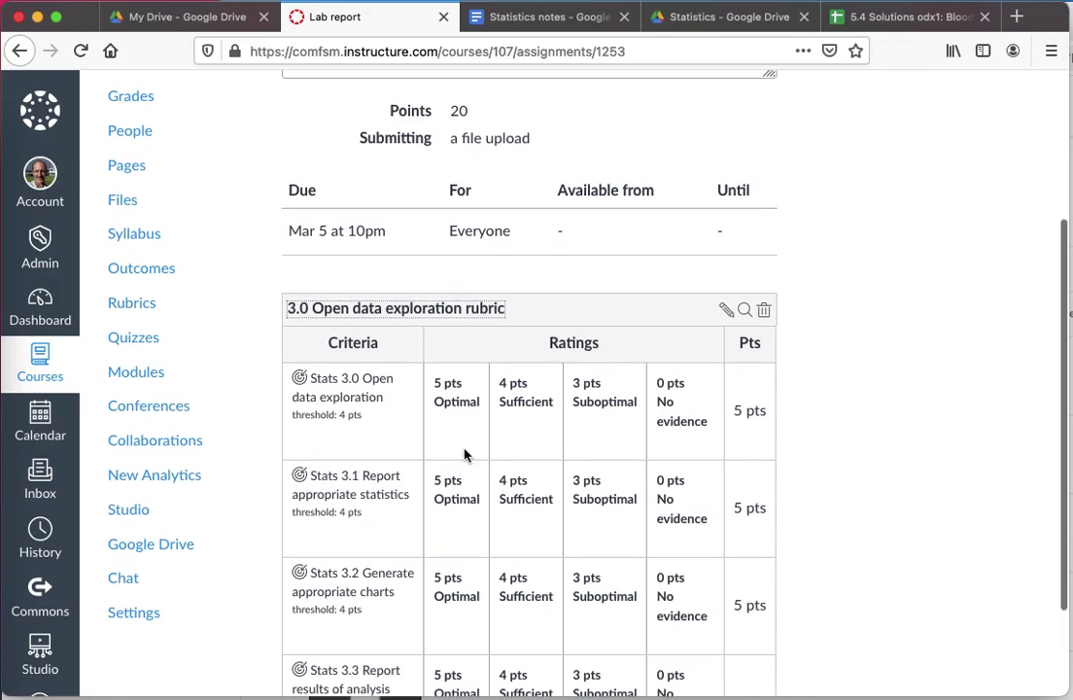
scroll(465, 455, up, 5)
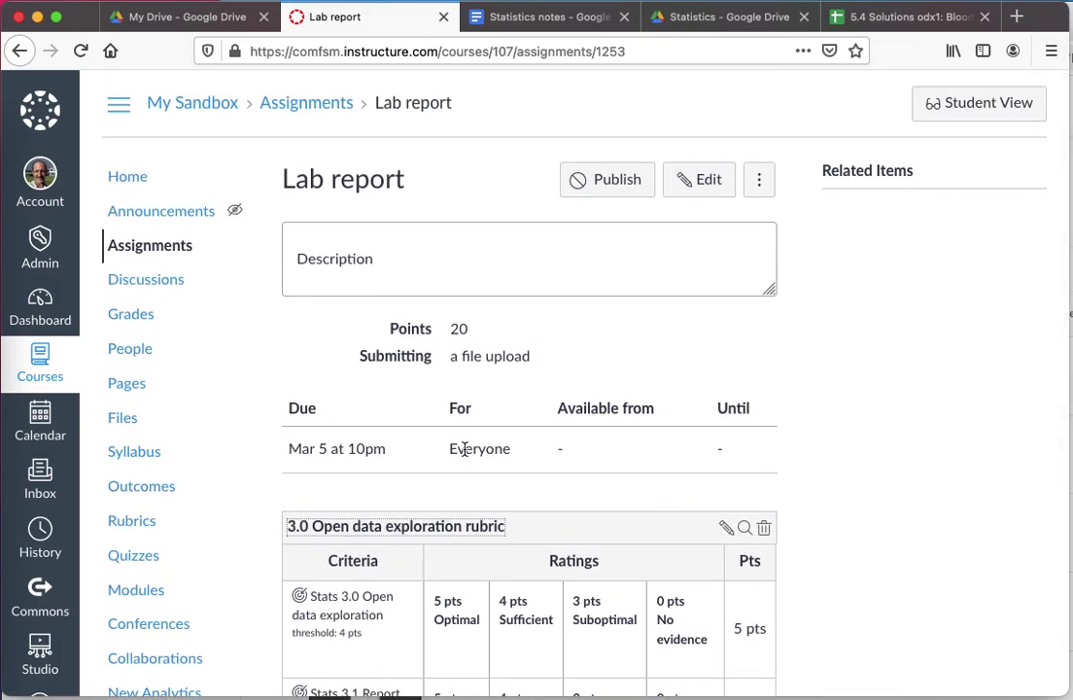
scroll(465, 452, down, 2)
scroll(465, 450, up, 3)
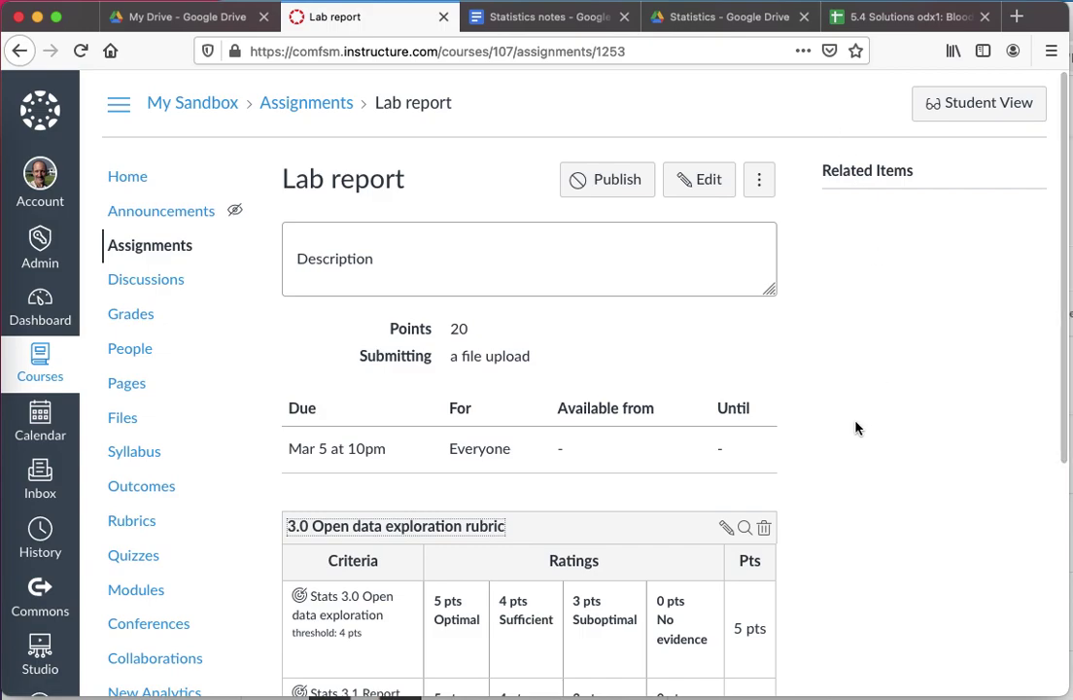
scroll(856, 427, down, 1)
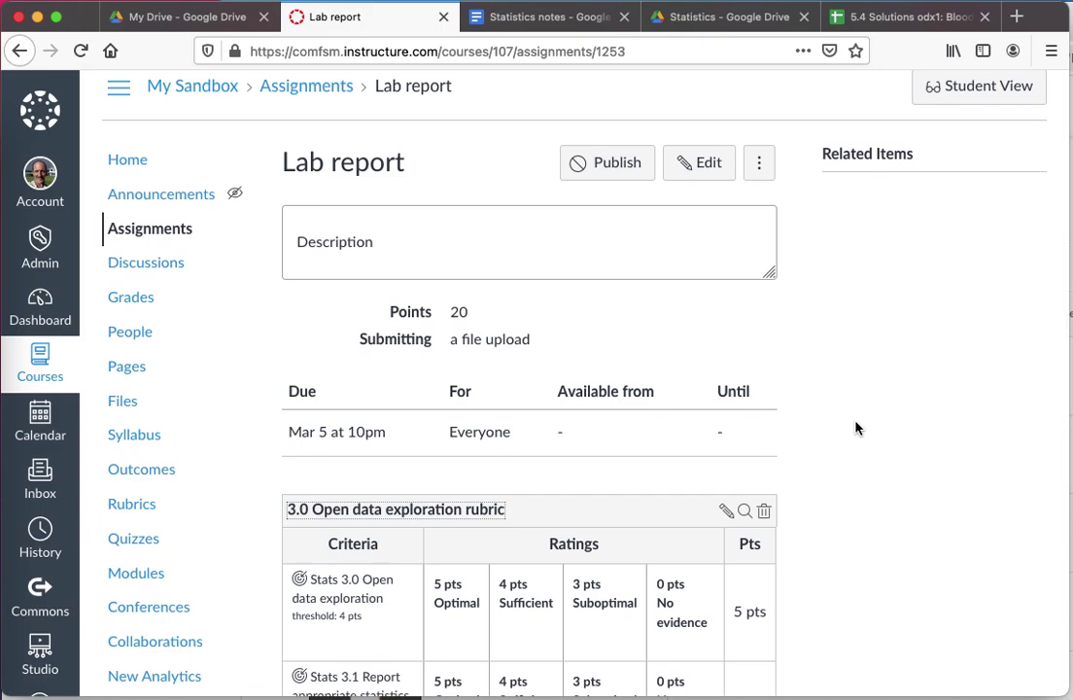